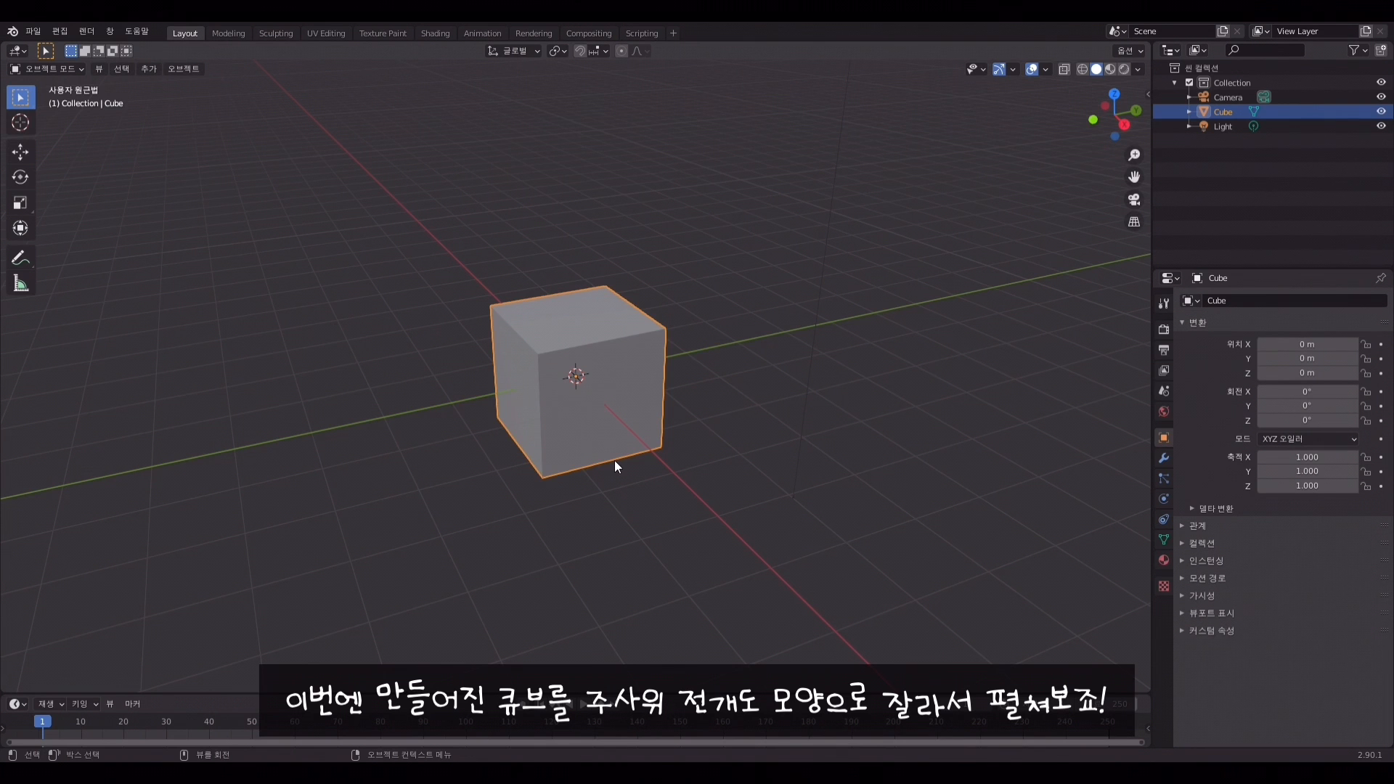
mouse_move(607, 439)
middle_mouse_down()
mouse_move(594, 310)
mouse_move(627, 438)
middle_mouse_up()
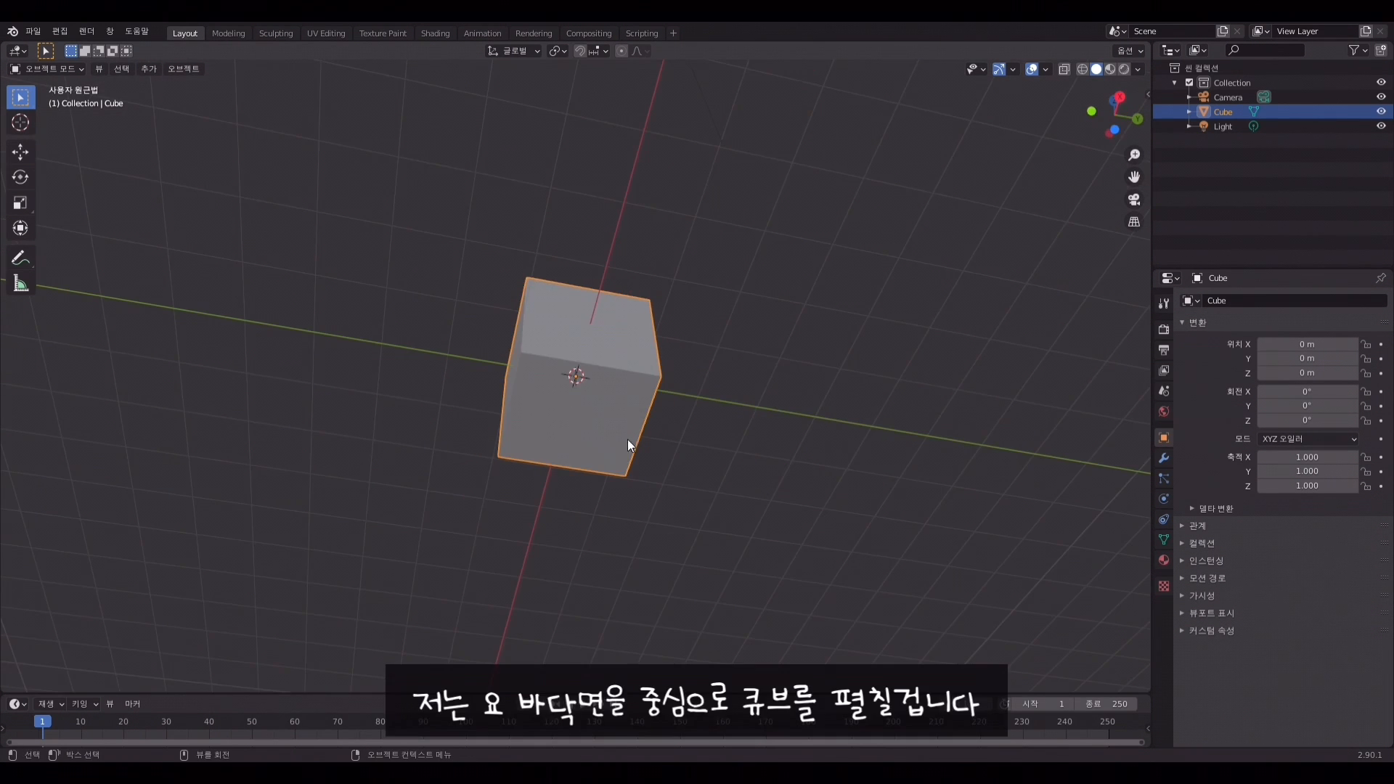
mouse_move(611, 373)
middle_mouse_down()
mouse_move(612, 533)
mouse_move(594, 387)
middle_mouse_up()
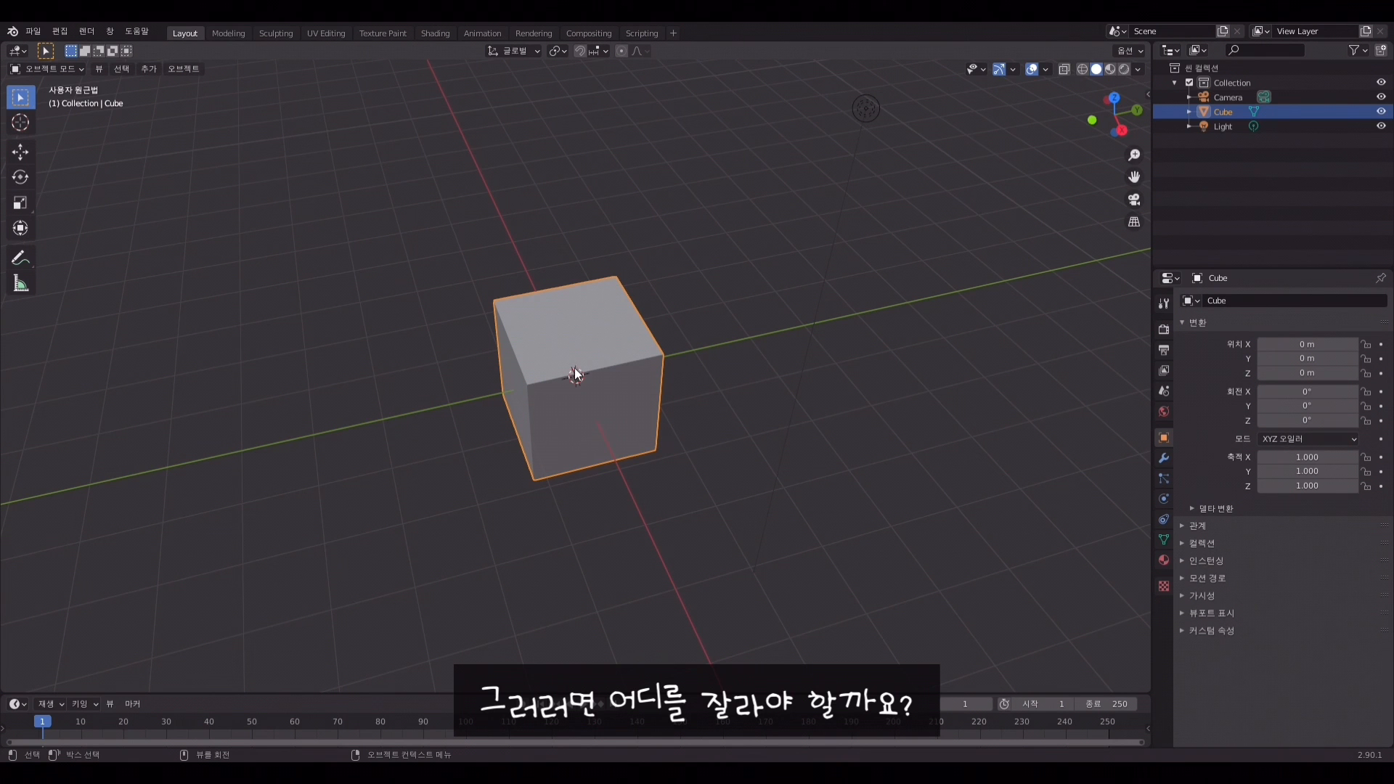
middle_click_drag(568, 363, 538, 374)
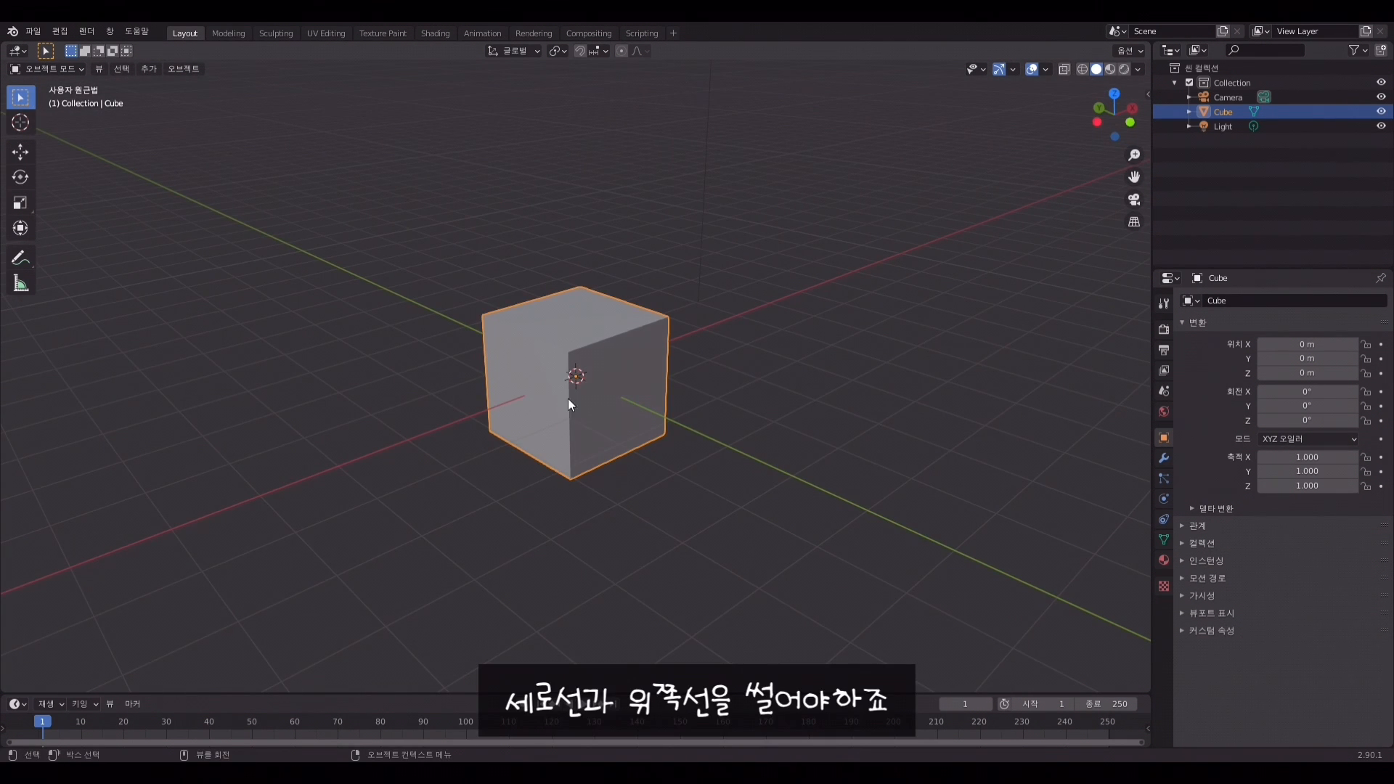
middle_click_drag(501, 372, 560, 480)
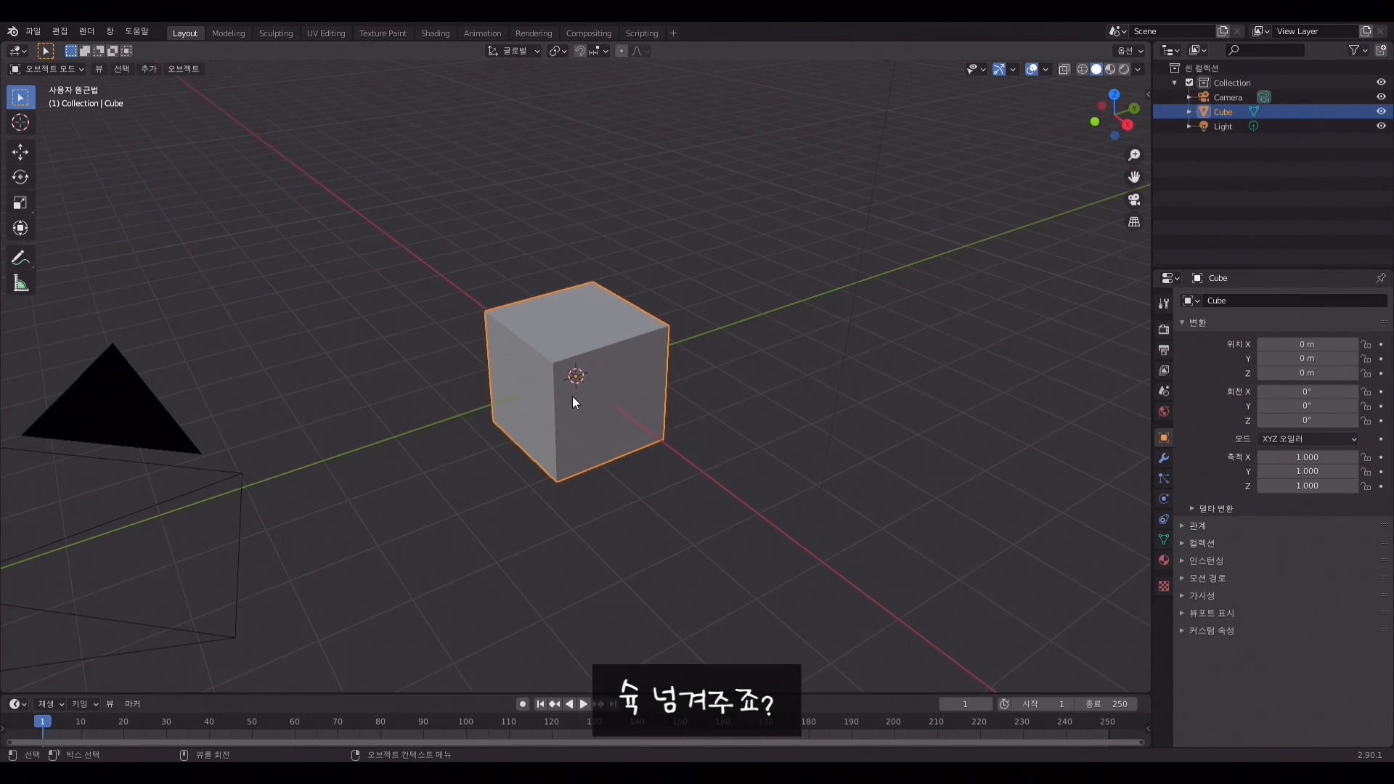
middle_click_drag(572, 396, 450, 403)
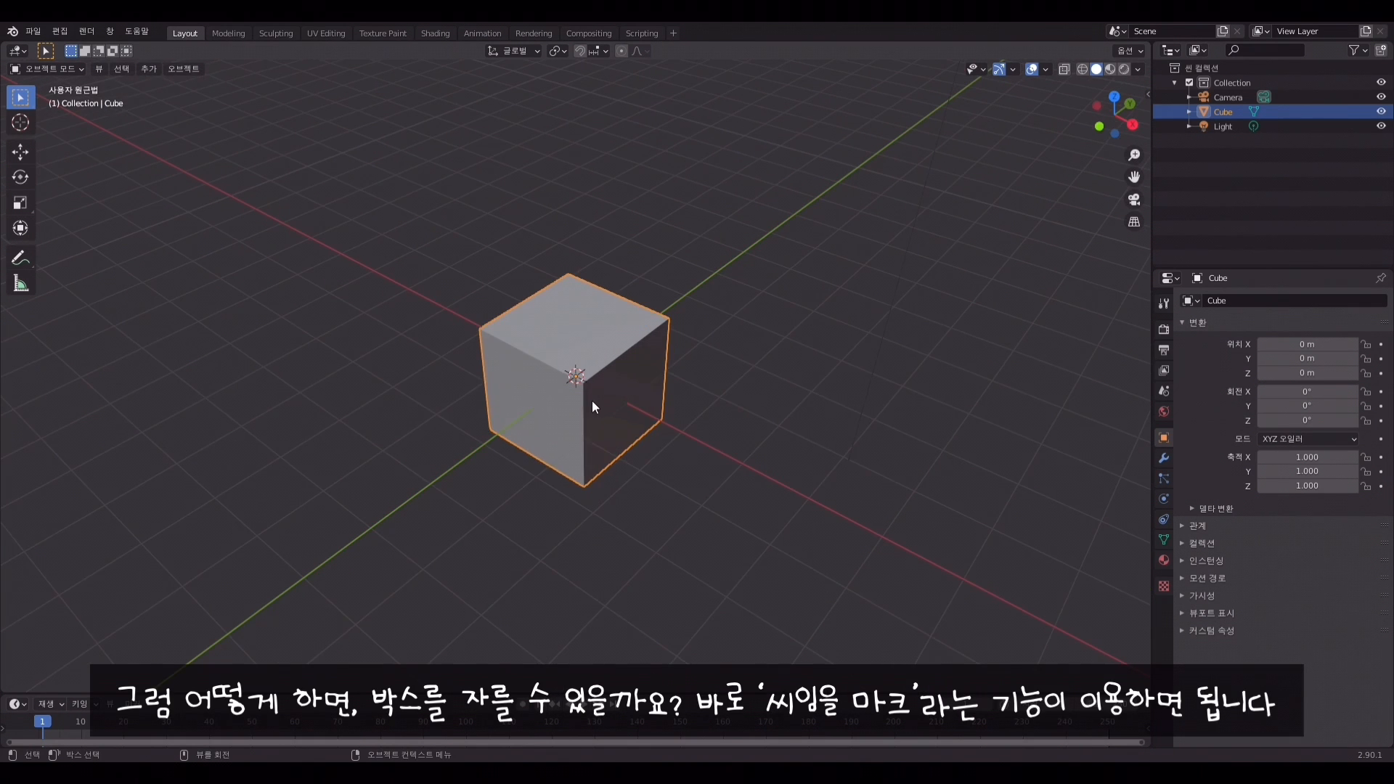
In Edit Mode, mark the cube's four vertical edges and three of its top edges as seams
key("Tab")
left_click(740, 378)
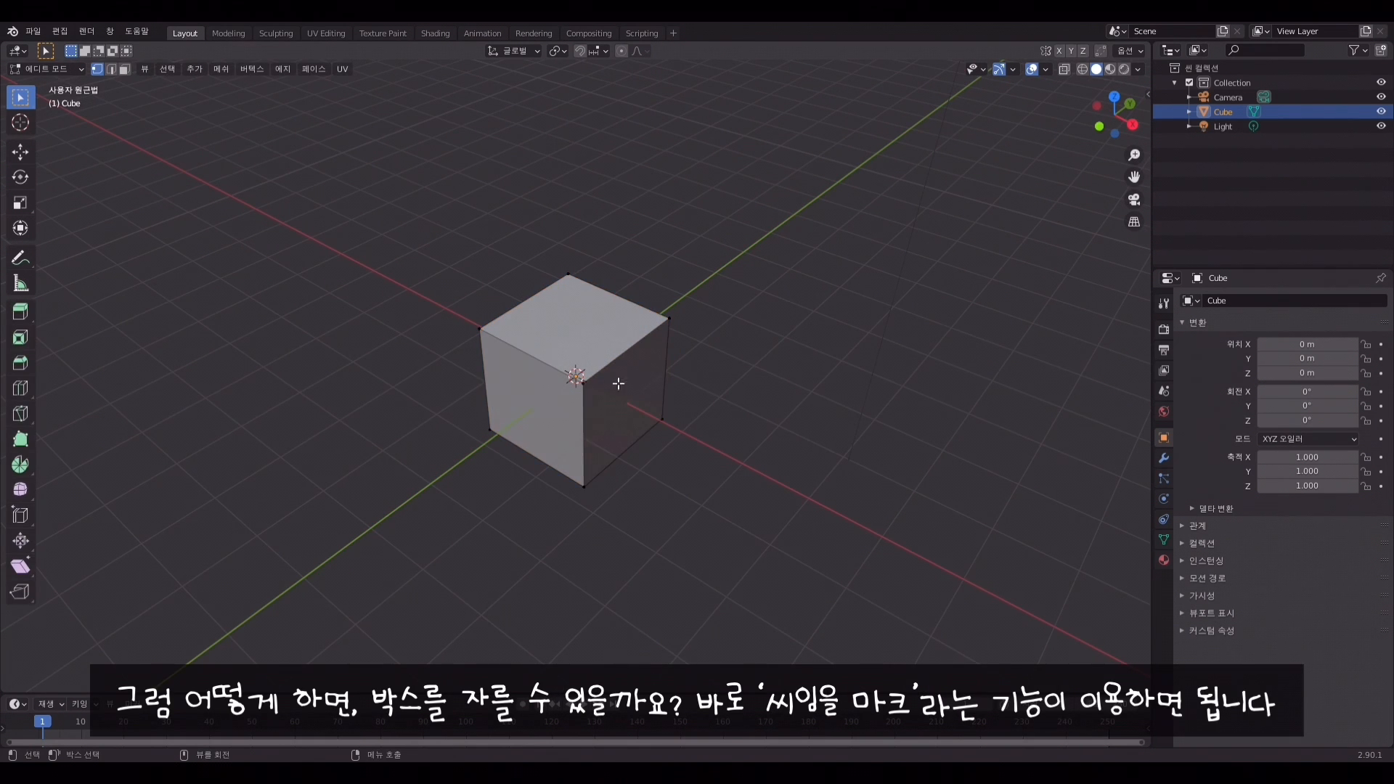
key("2")
left_click(589, 426)
left_click(627, 362, "shift")
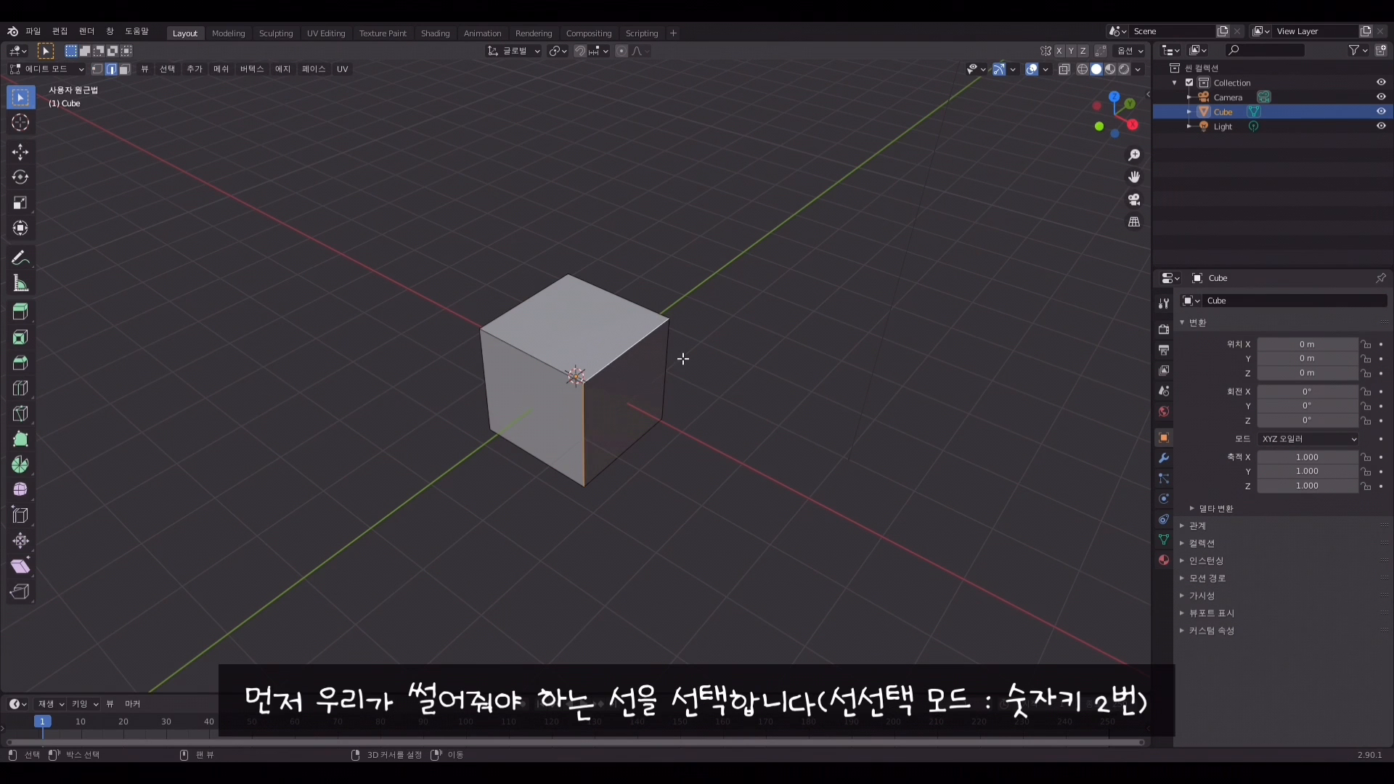
left_click(673, 374, "shift")
left_click(539, 363, "shift")
left_click(486, 394, "shift")
middle_click_drag(486, 393, 589, 392)
left_click(539, 353, "shift")
left_click(486, 390, "shift")
middle_click_drag(720, 386, 655, 389)
key("u")
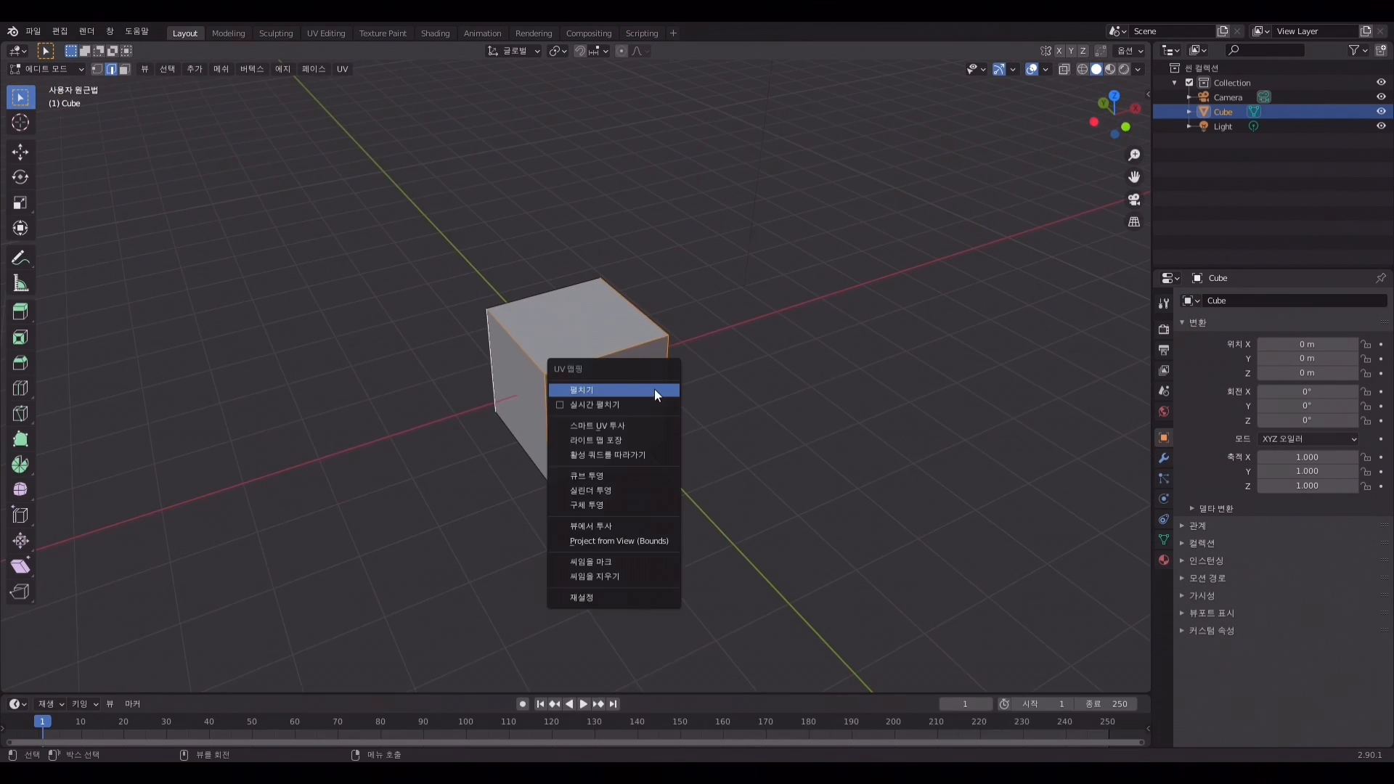
left_click(602, 562)
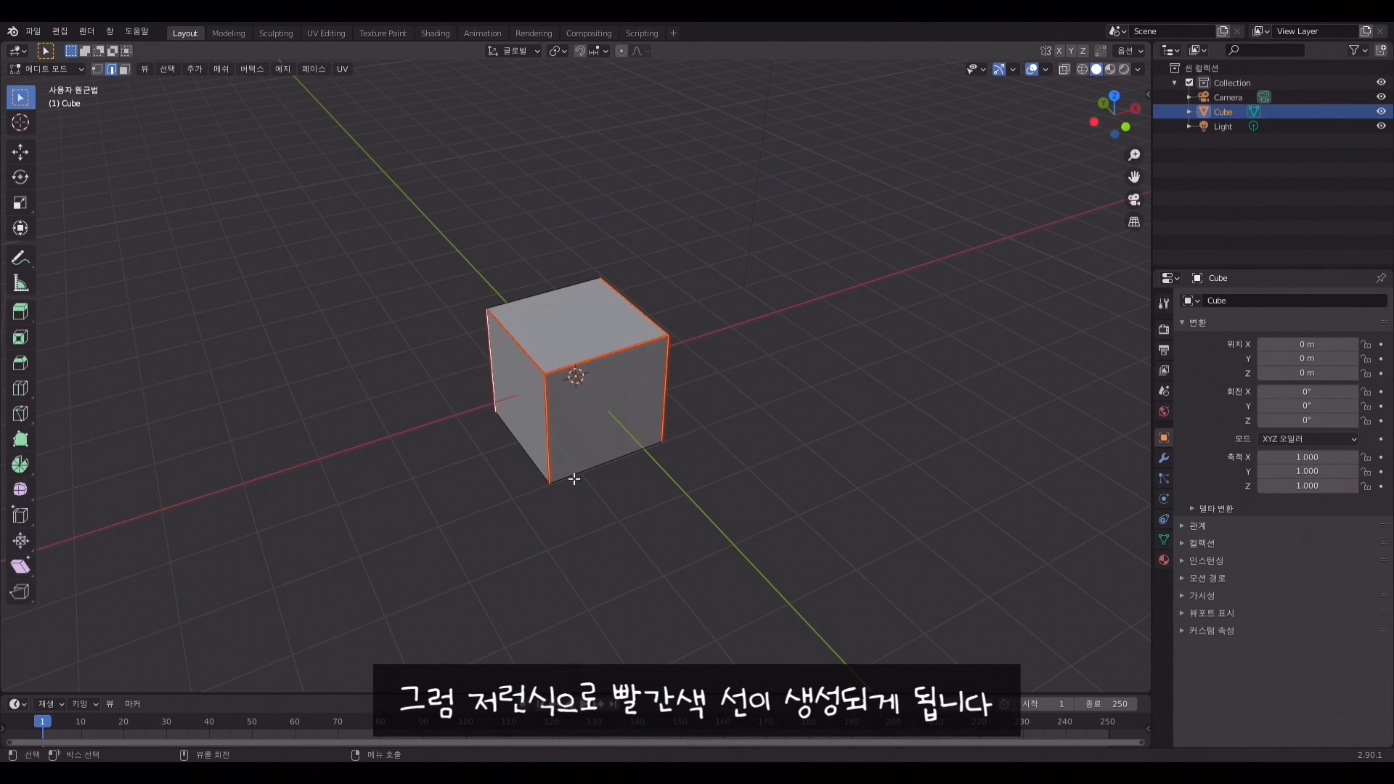
In the UV Editing workspace, unwrap all faces of the cube along the marked seams
middle_click_drag(628, 458, 346, 550)
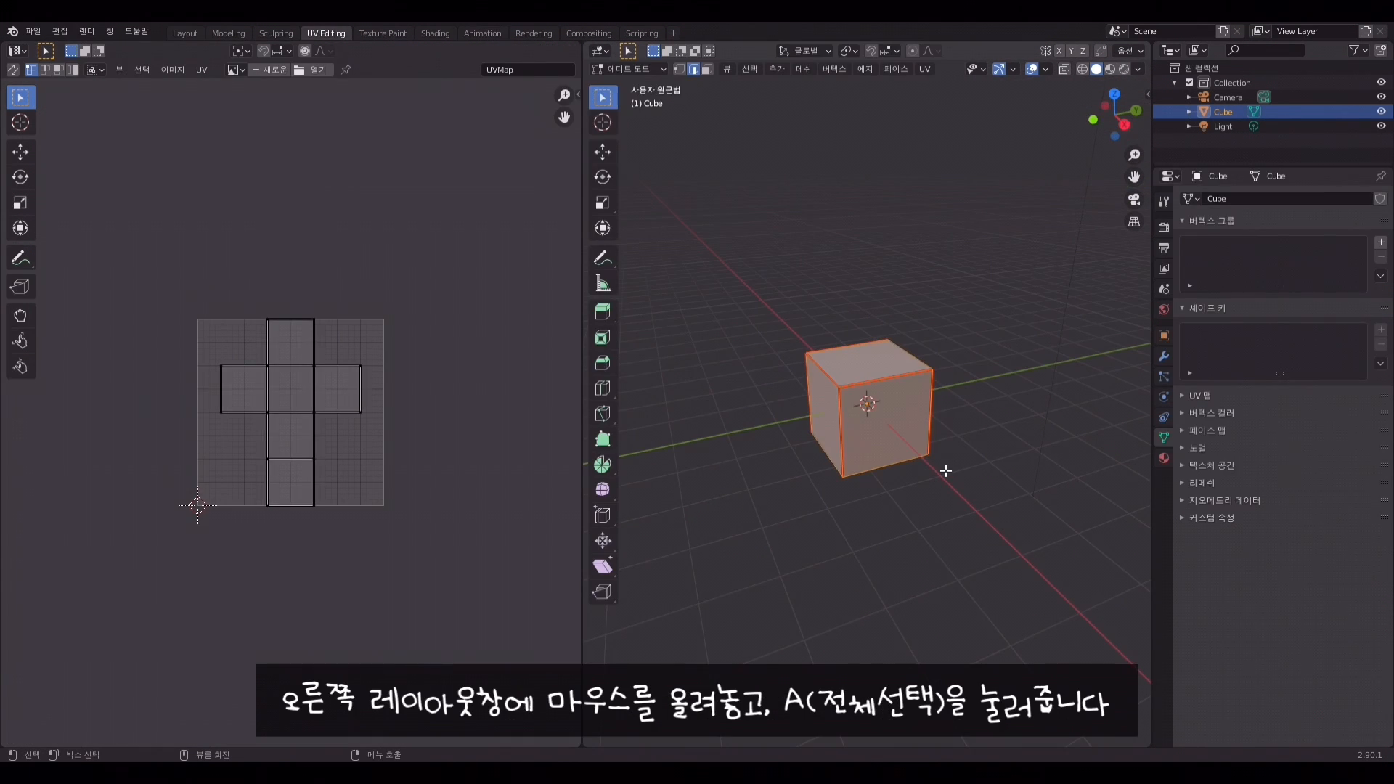
key("u")
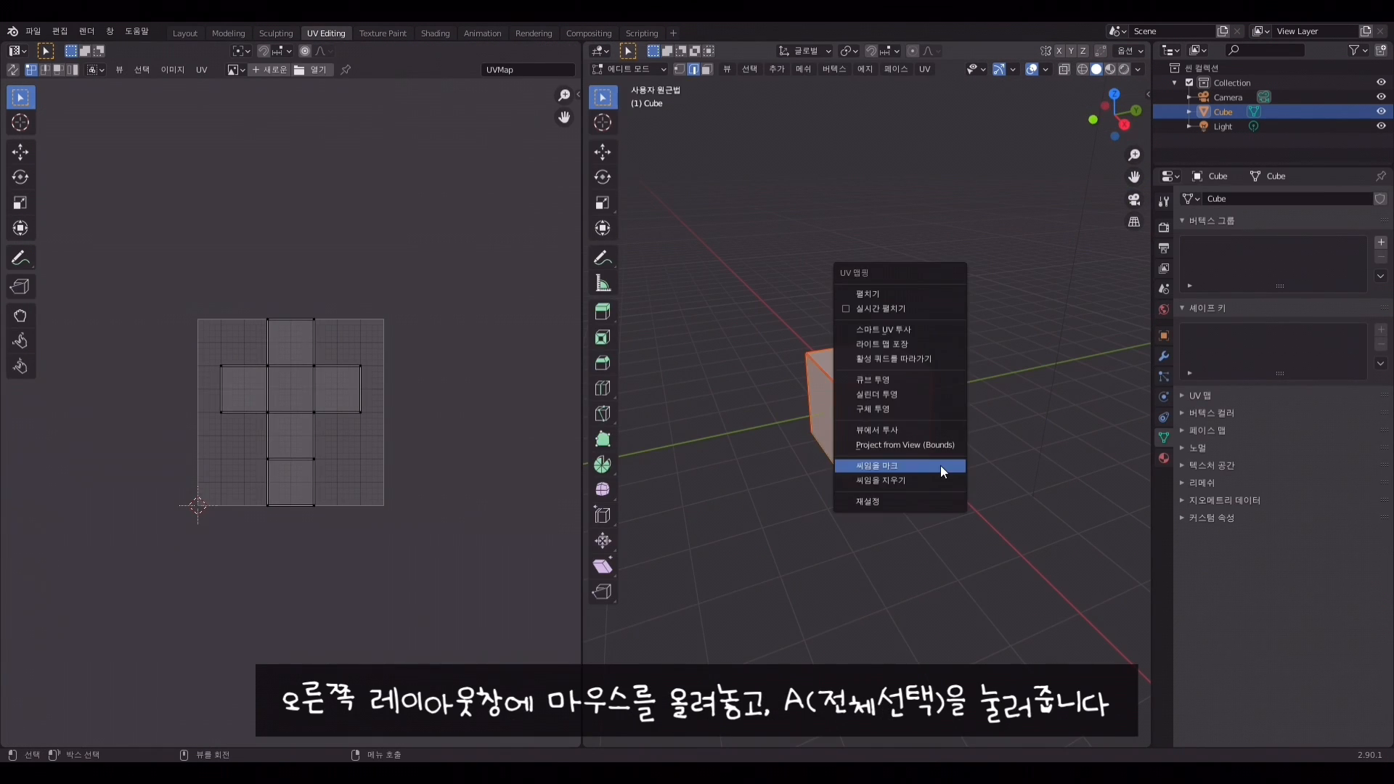
left_click(897, 300)
left_click_drag(112, 336, 476, 590)
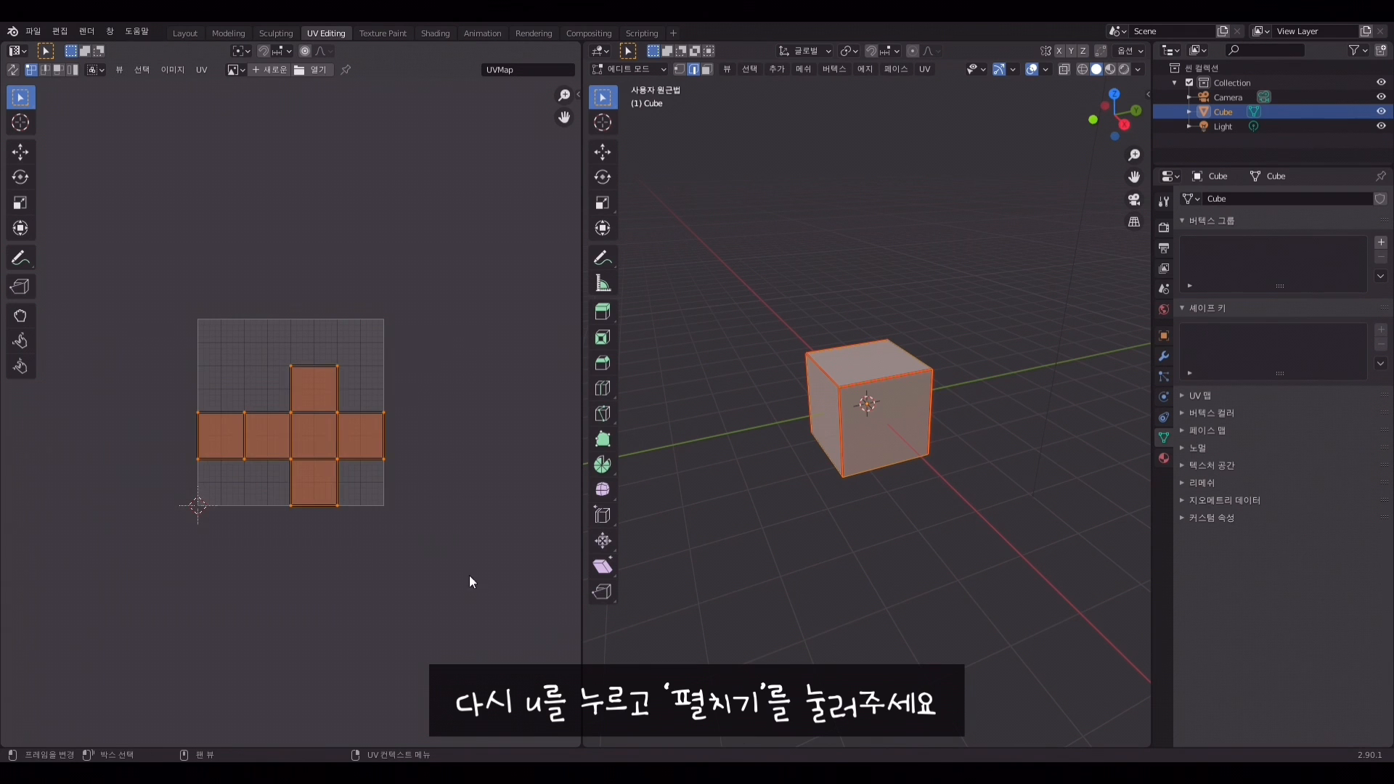
left_click(441, 508)
scroll(441, 503, "up", 3)
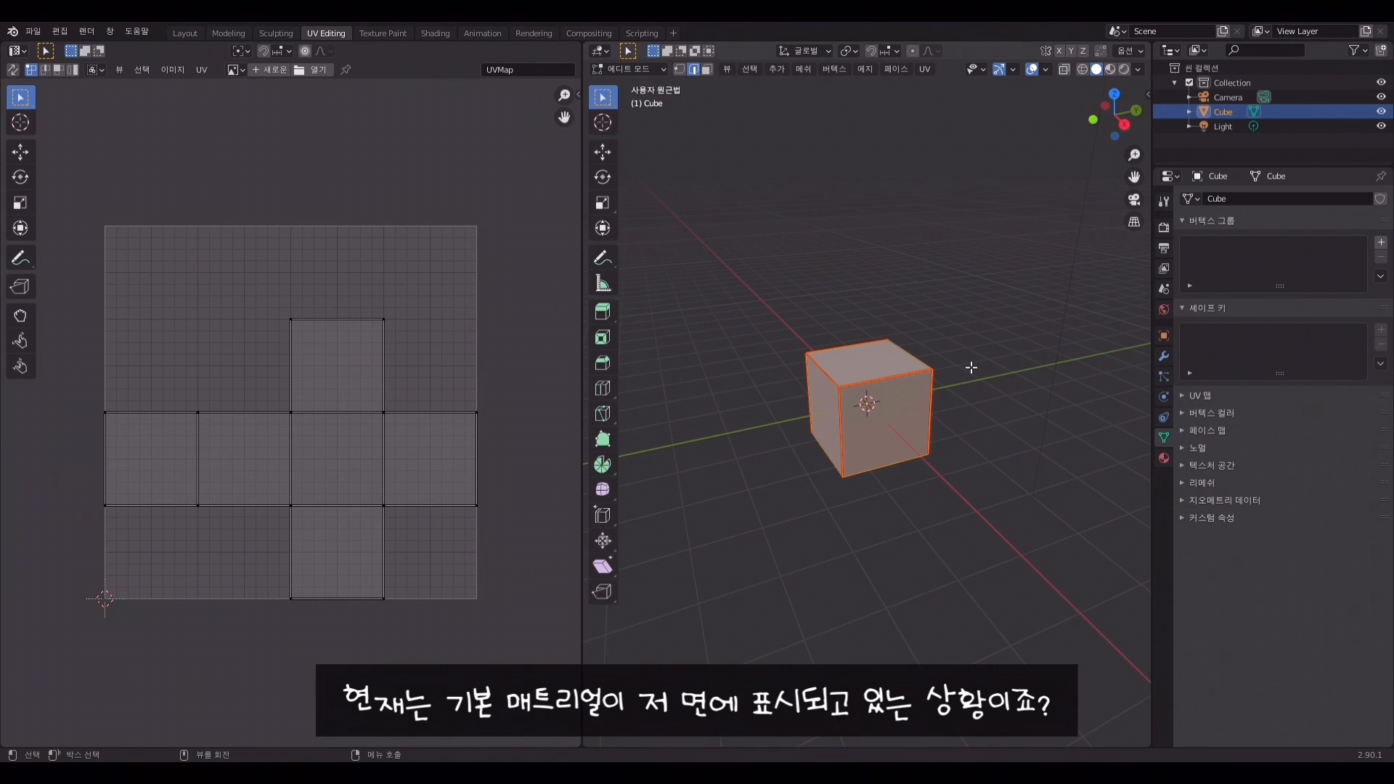
Use the dice net JPG as an image texture for the material's base colour and display the viewport in material preview
left_click(1164, 458)
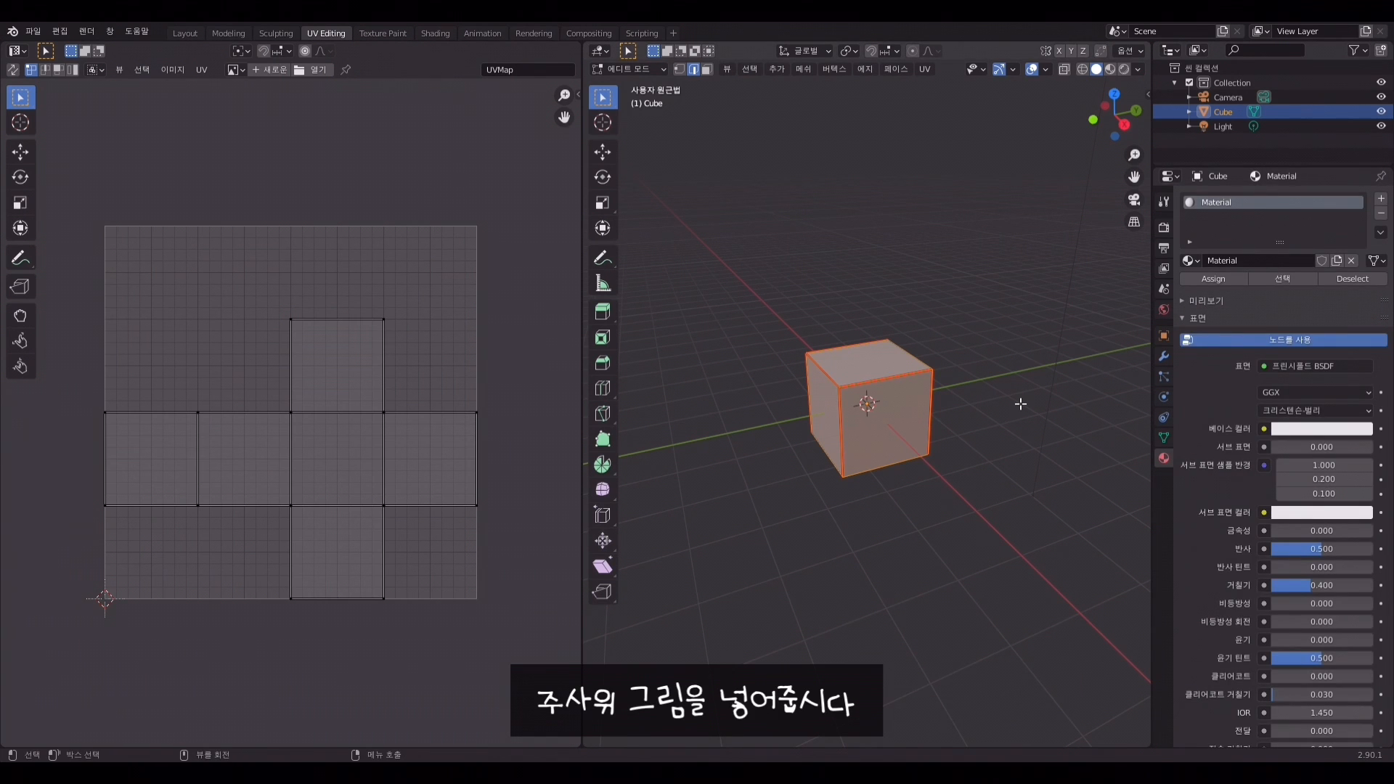
left_click(1265, 430)
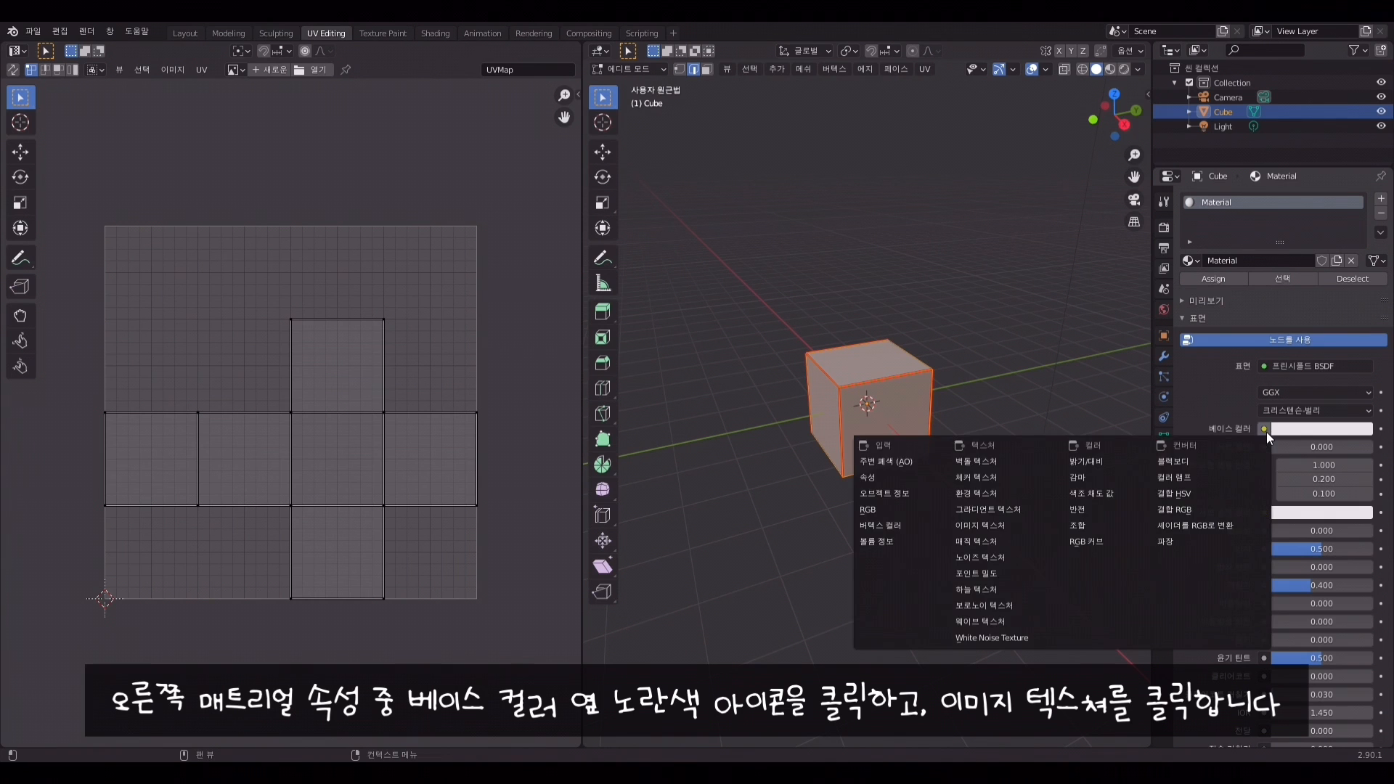
left_click(991, 530)
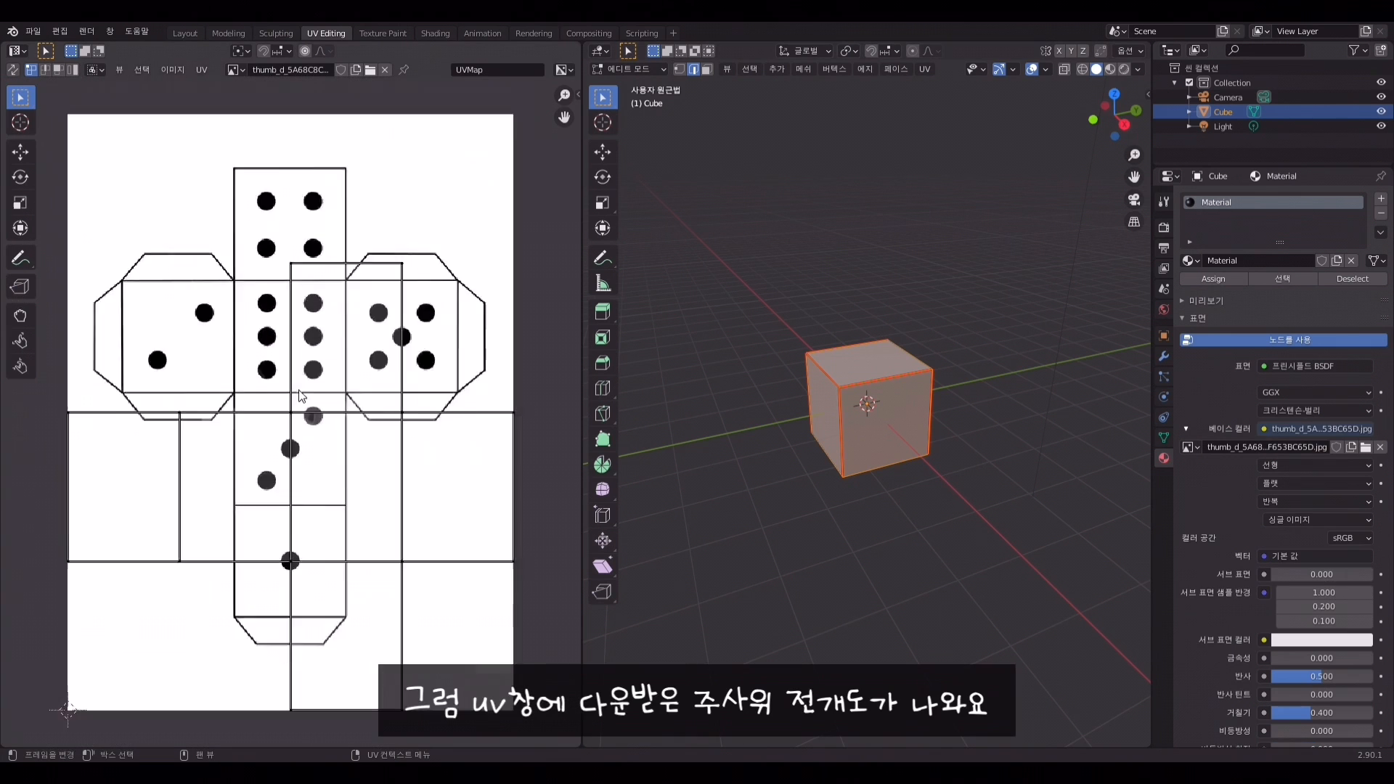
scroll(312, 425, "down", 3)
left_click(1110, 69)
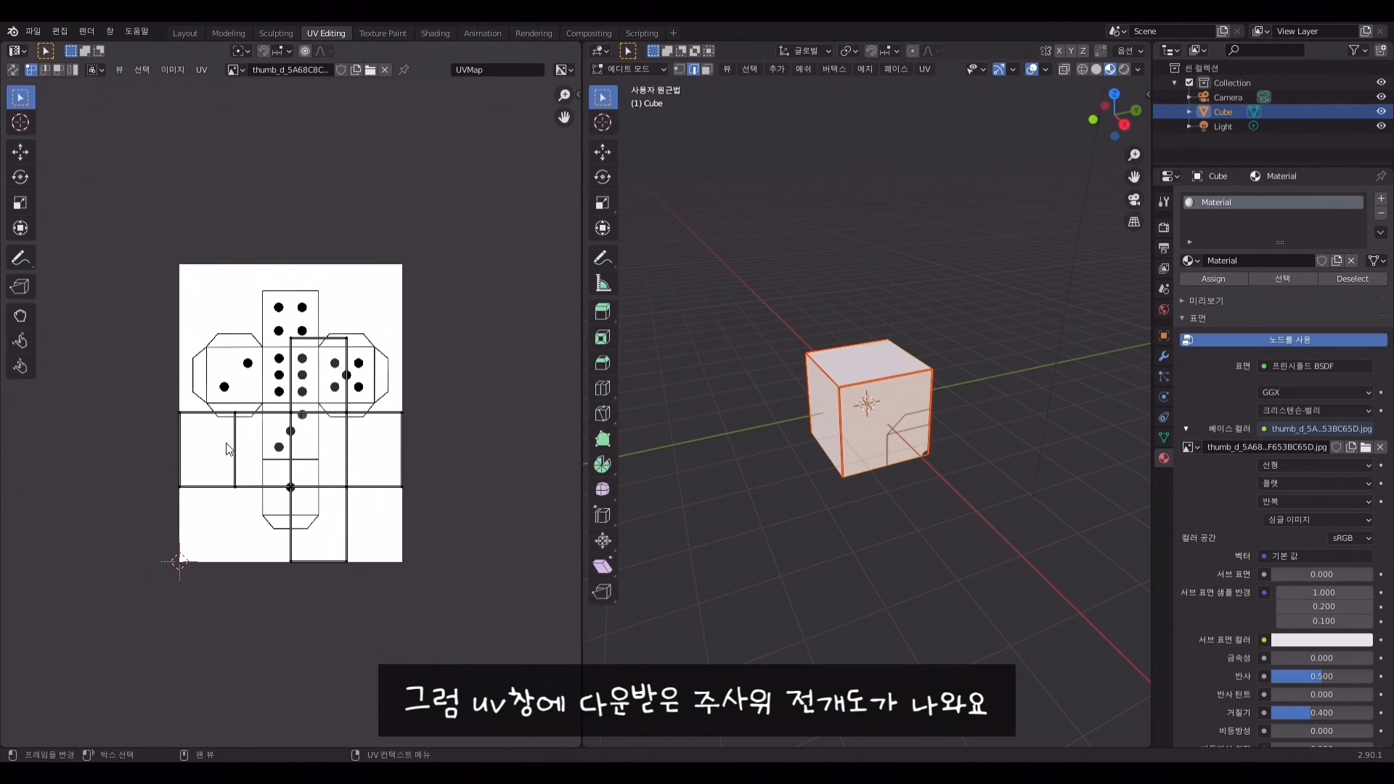
Rotate, move and scale the whole UV layout to fit it over the dice net in the image
left_click_drag(116, 323, 448, 636)
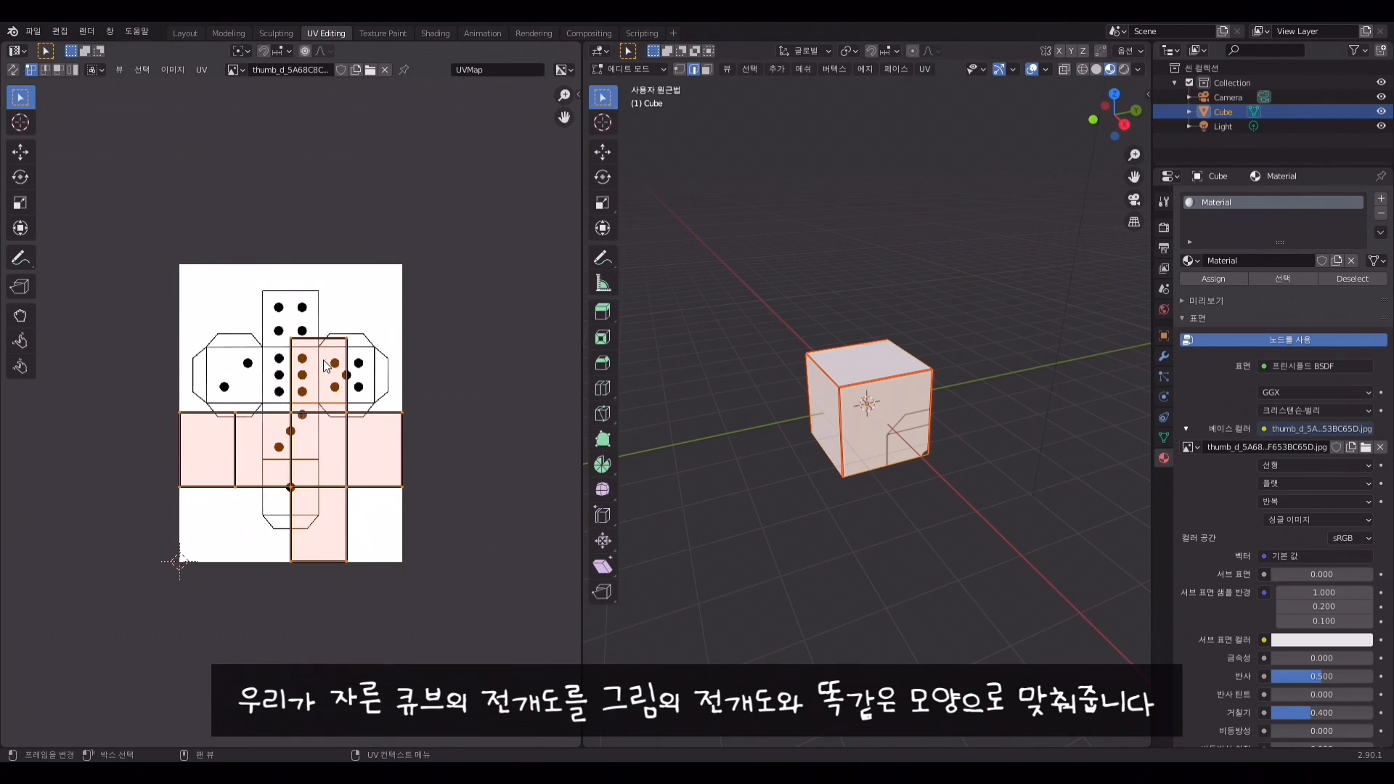
key("r")
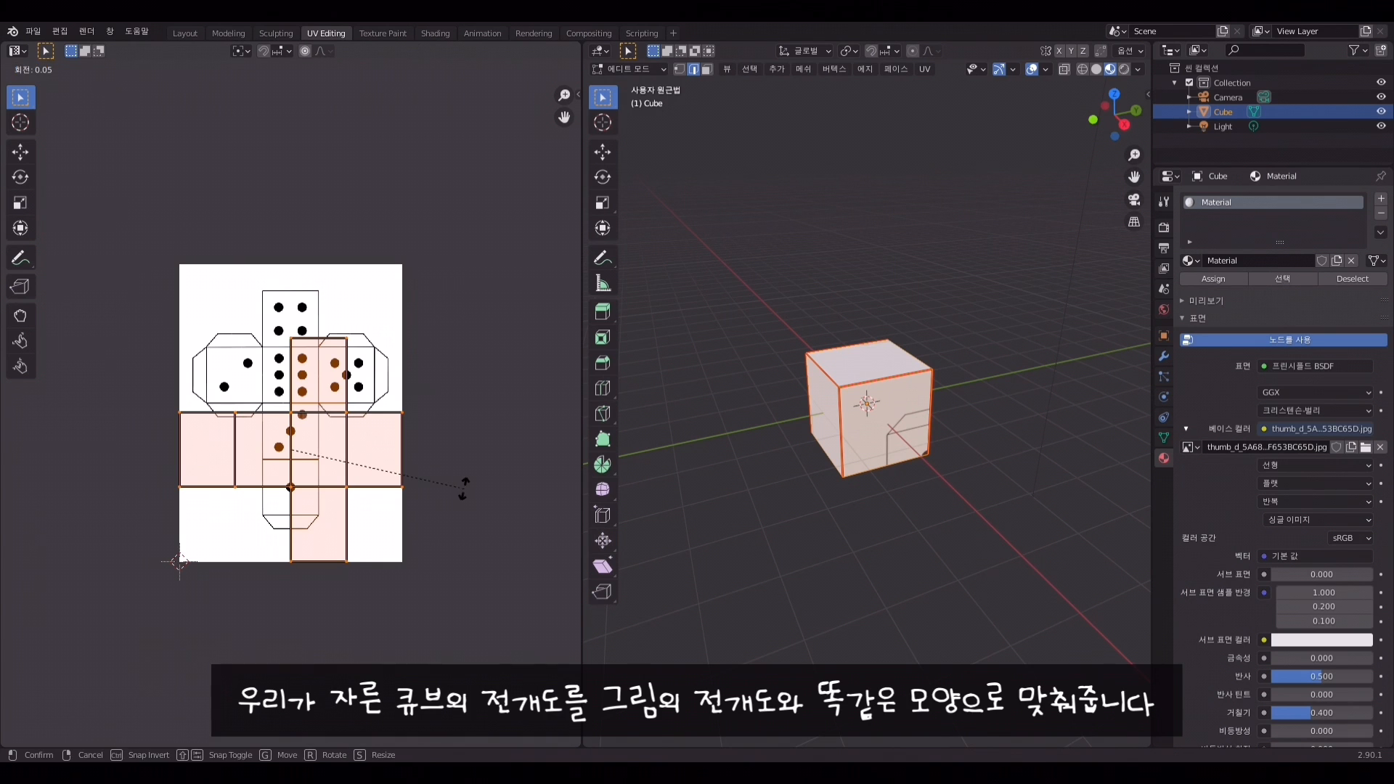
key("Escape")
key("r")
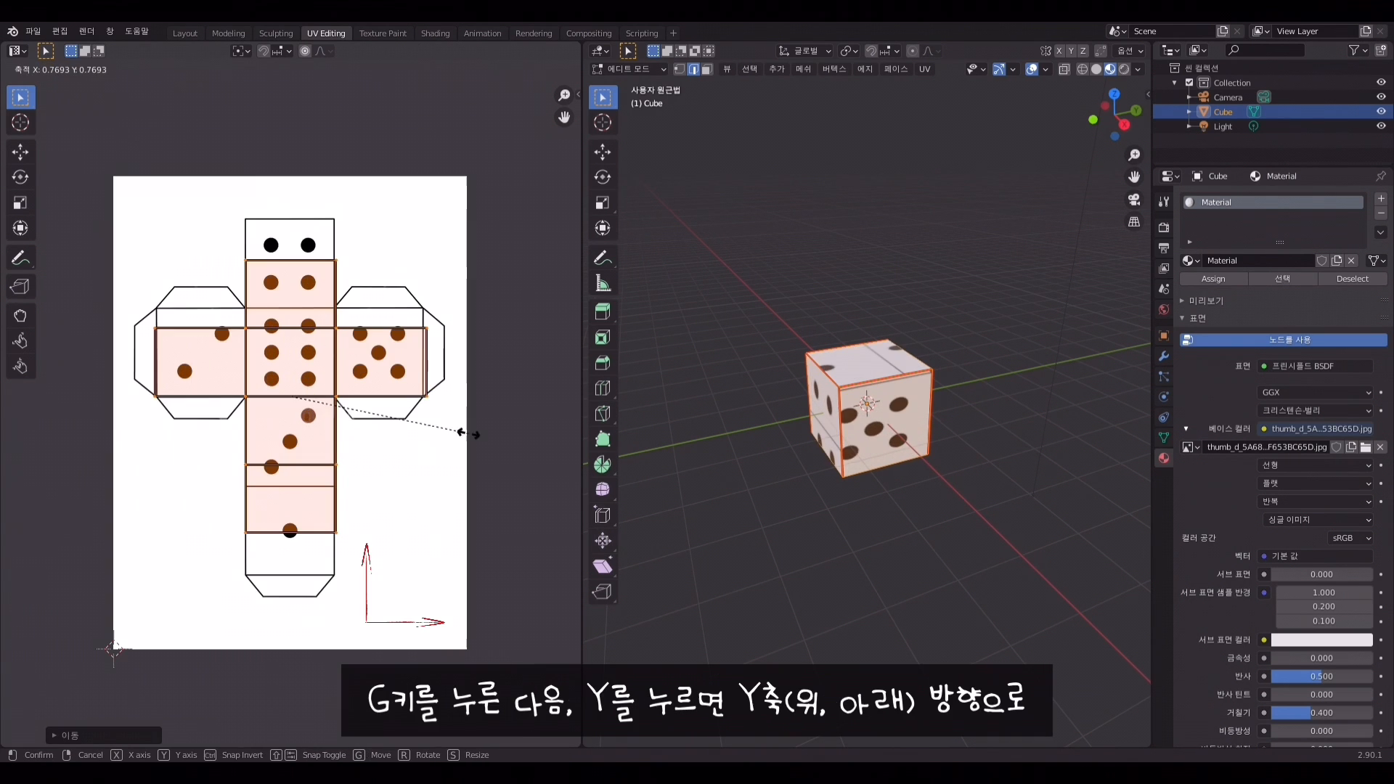
left_click(468, 429)
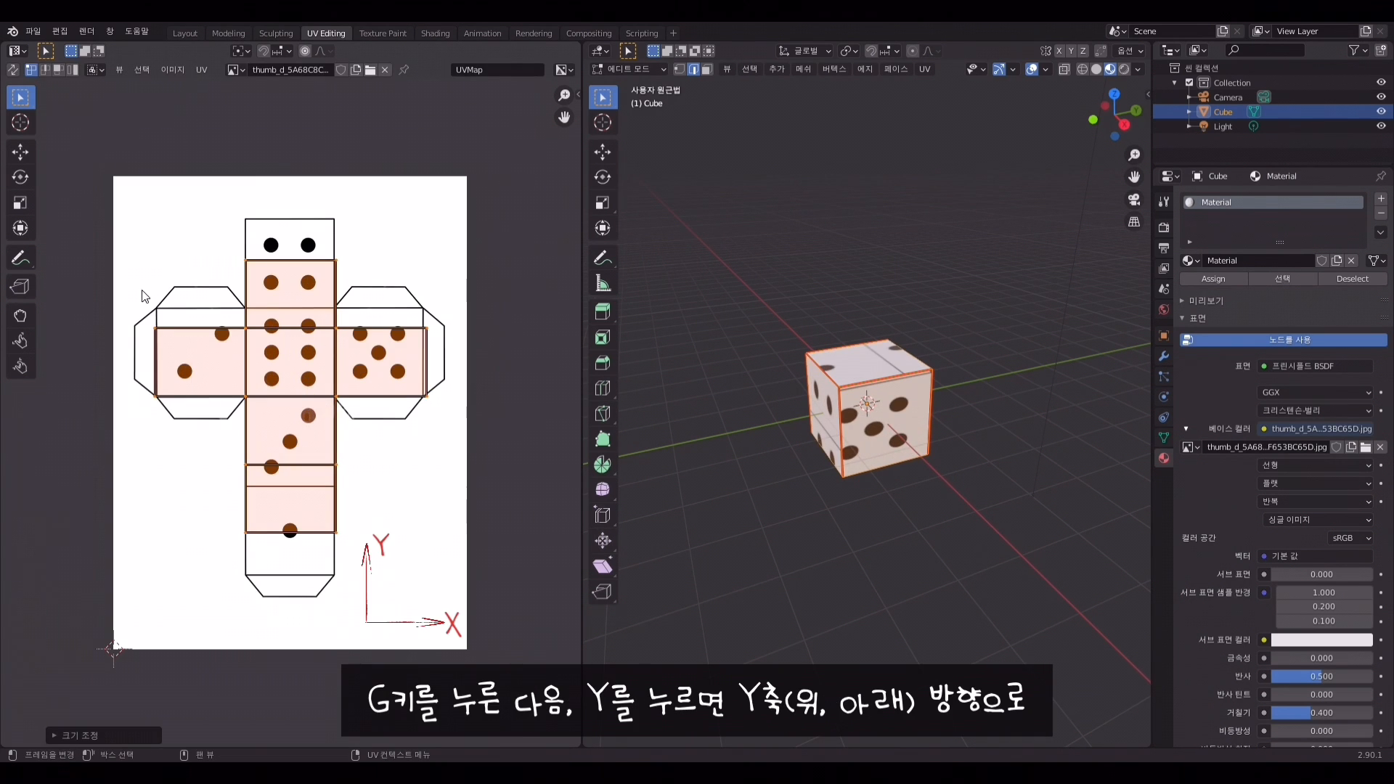
Move the rows of UV points along the Y axis to match the dice net's lines, and return to Object Mode
left_click_drag(138, 276, 466, 367)
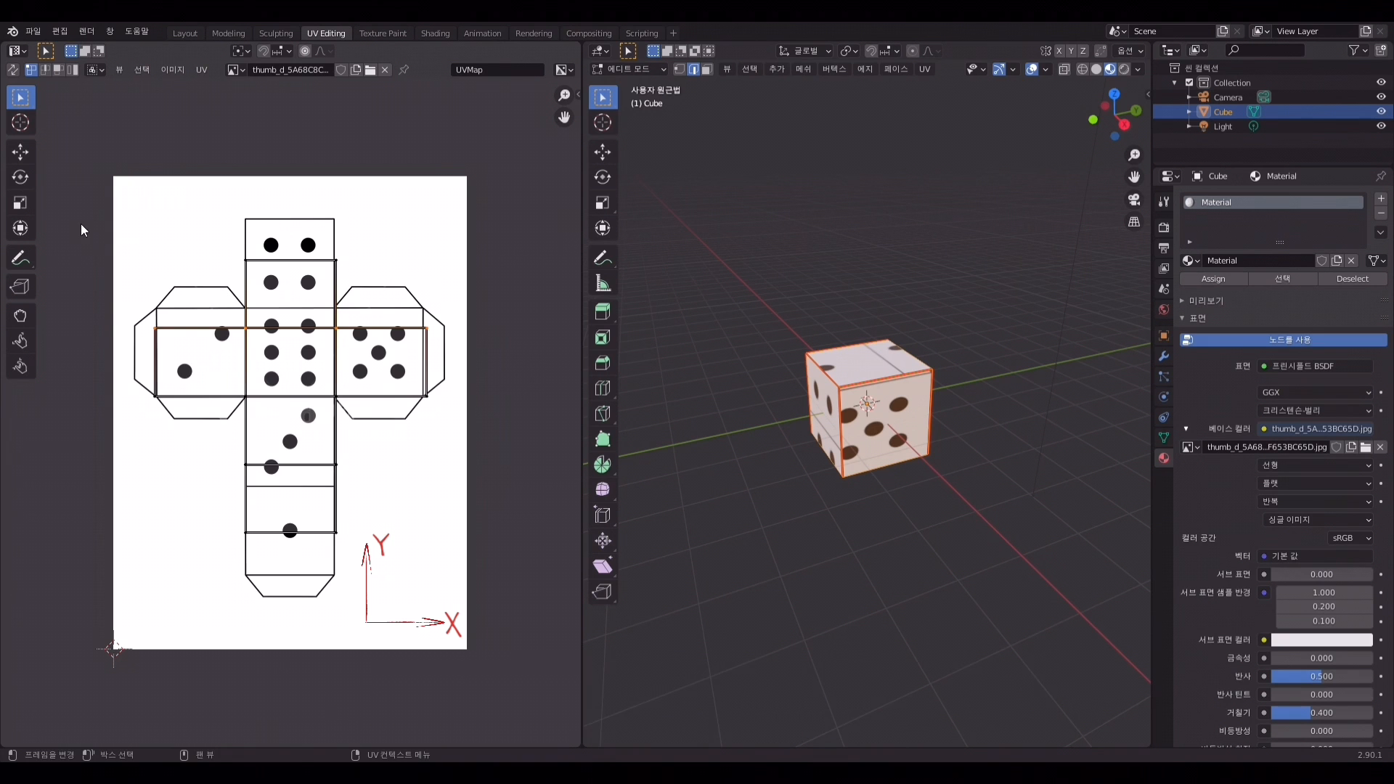
left_click_drag(81, 222, 538, 377)
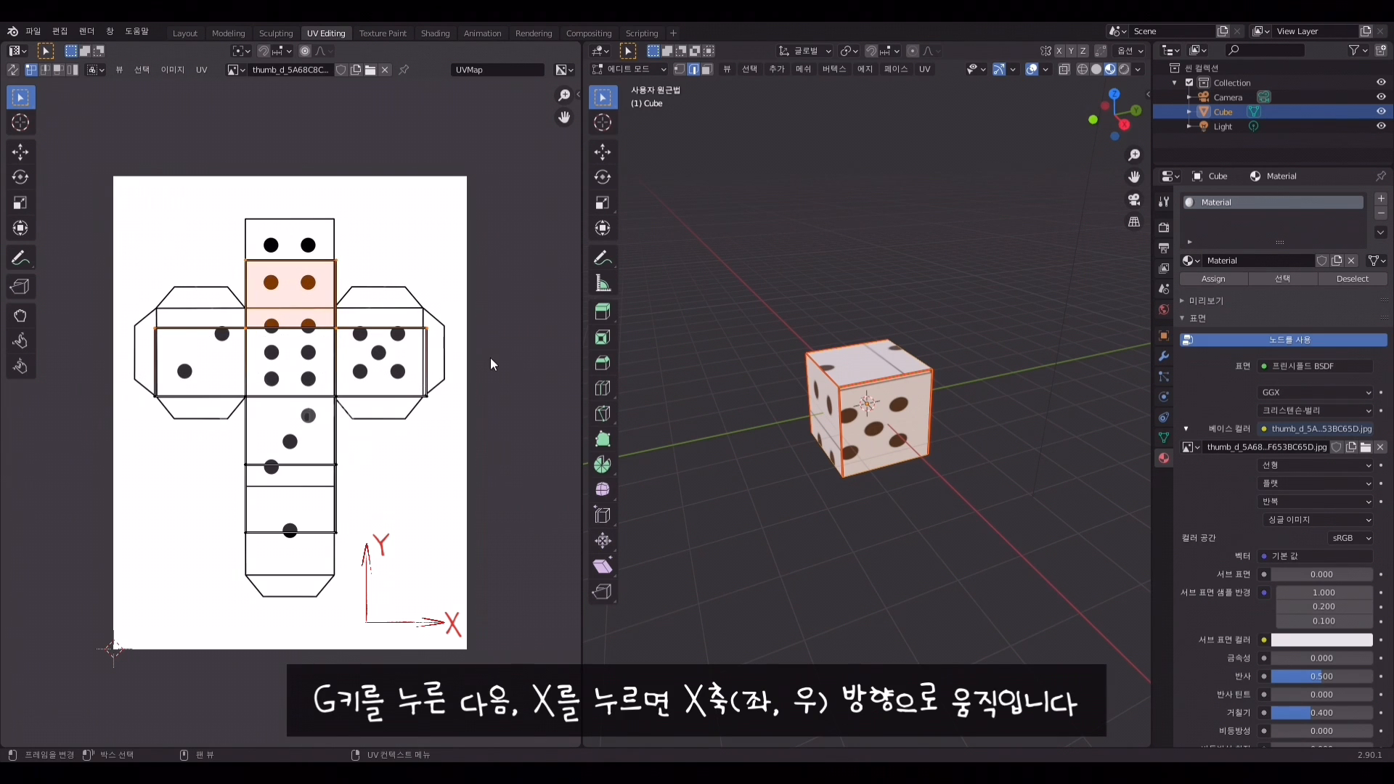
key("g")
key("y")
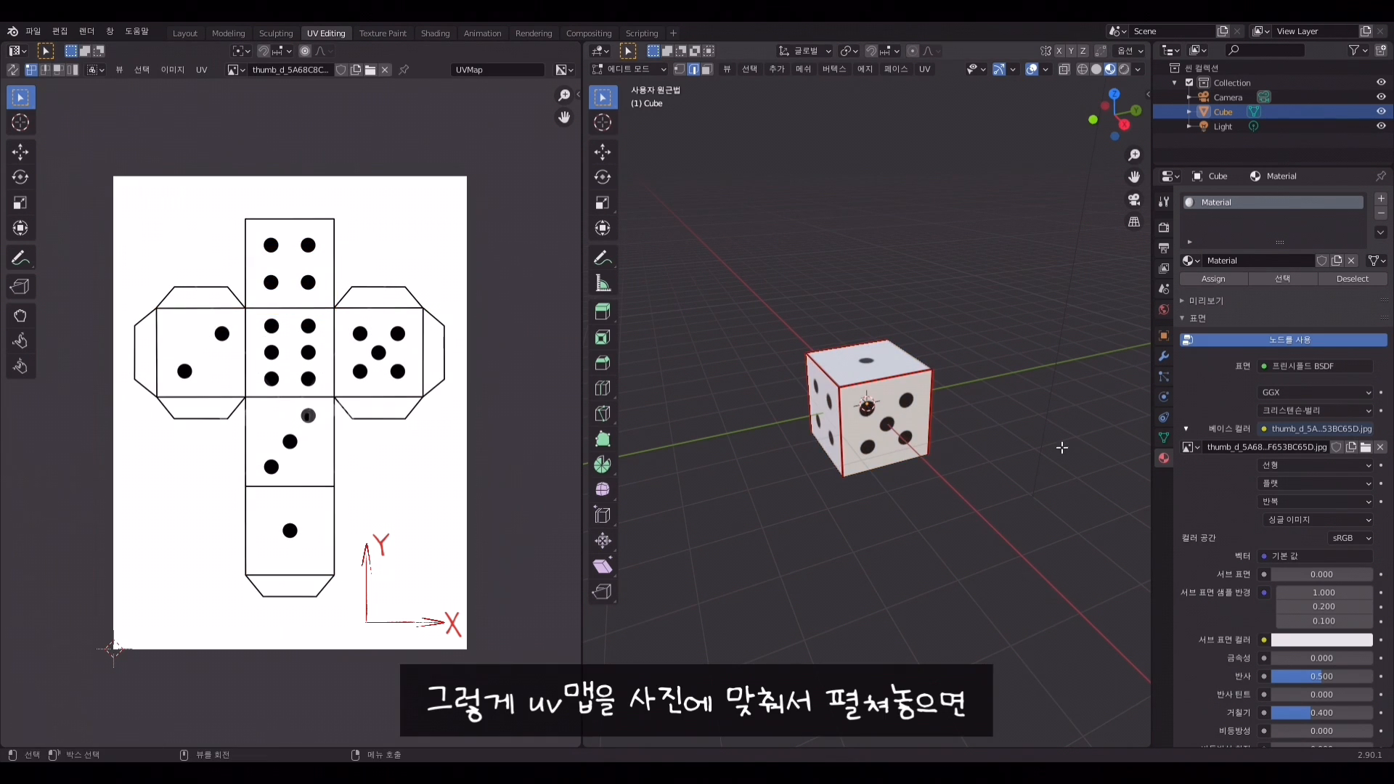
key("Tab")
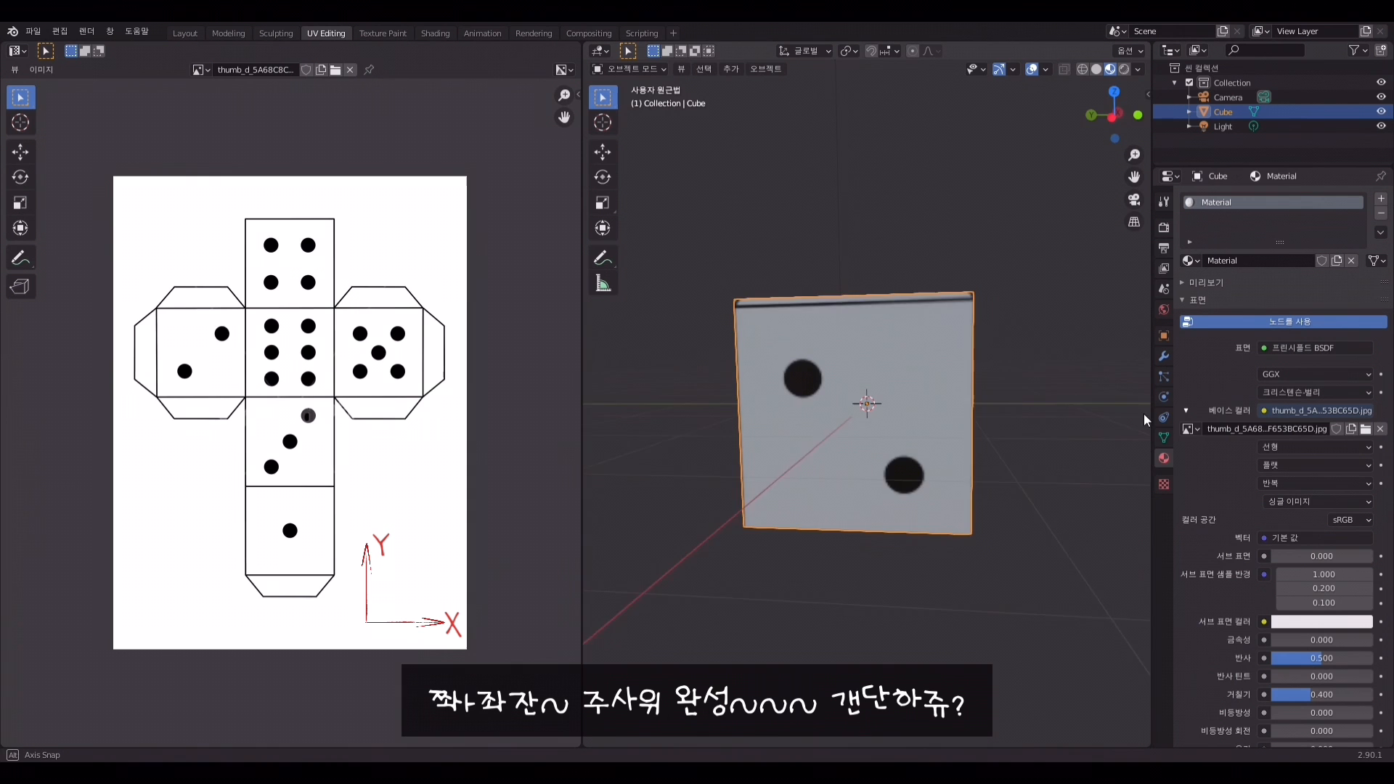
middle_click_drag(1089, 450, 1123, 458)
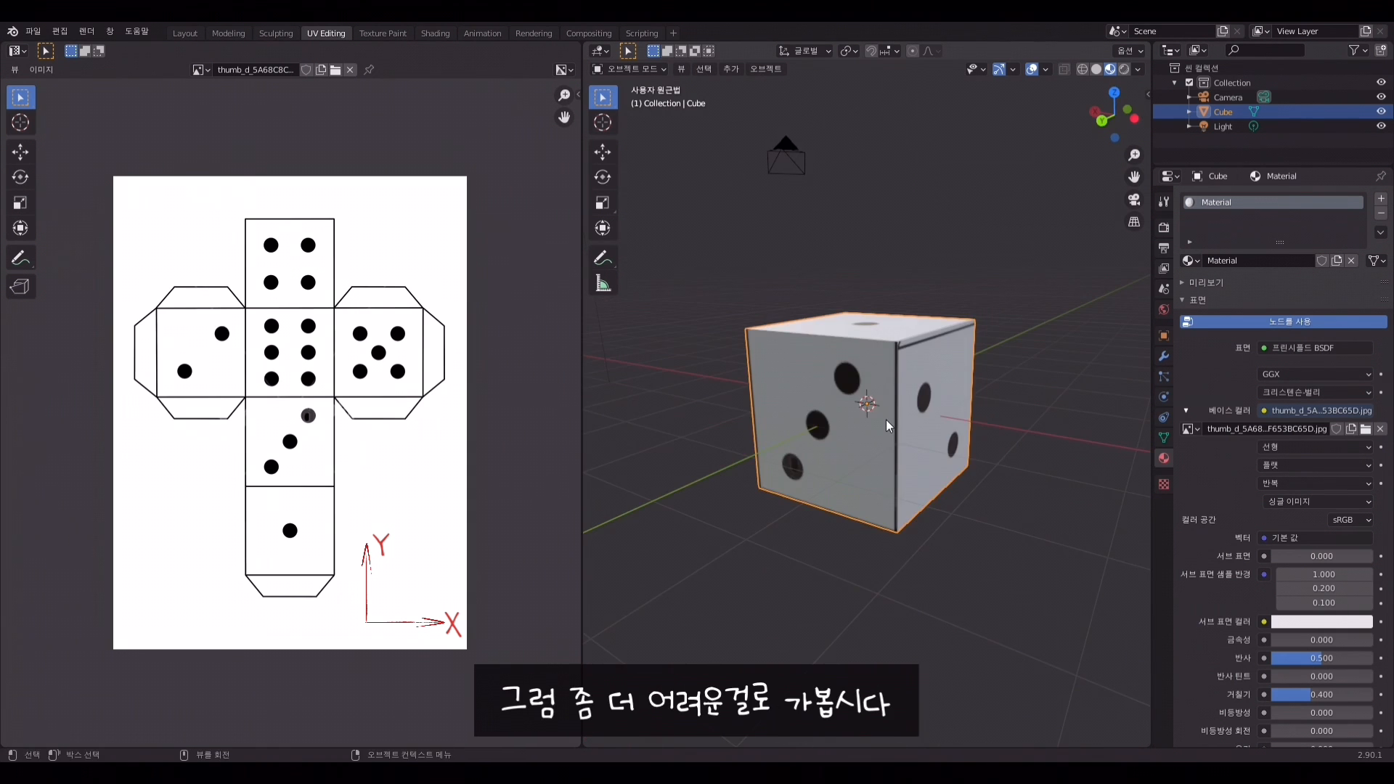
Delete the dice cube and add a new mesh cube in its place
key("x")
left_click(890, 420)
key("shift+a")
mouse_move(898, 442)
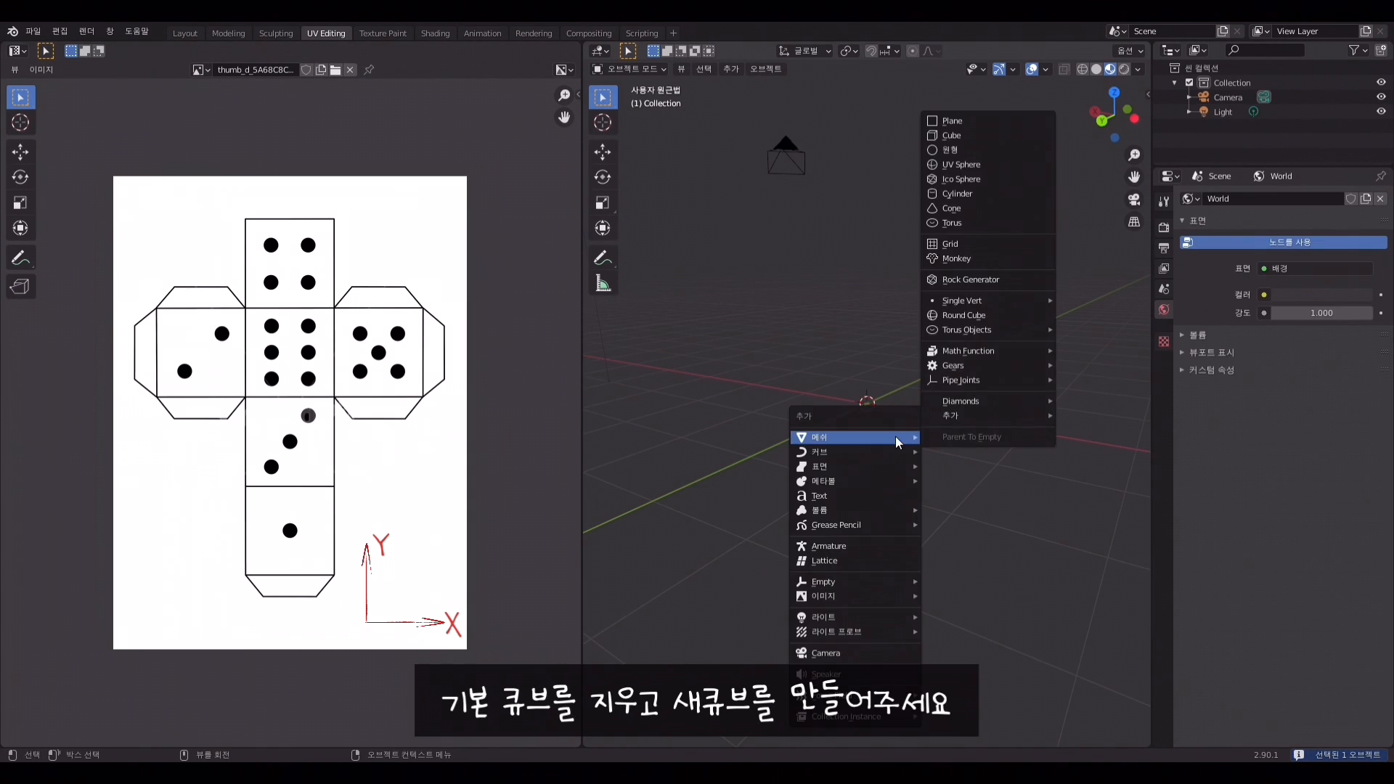
left_click(951, 135)
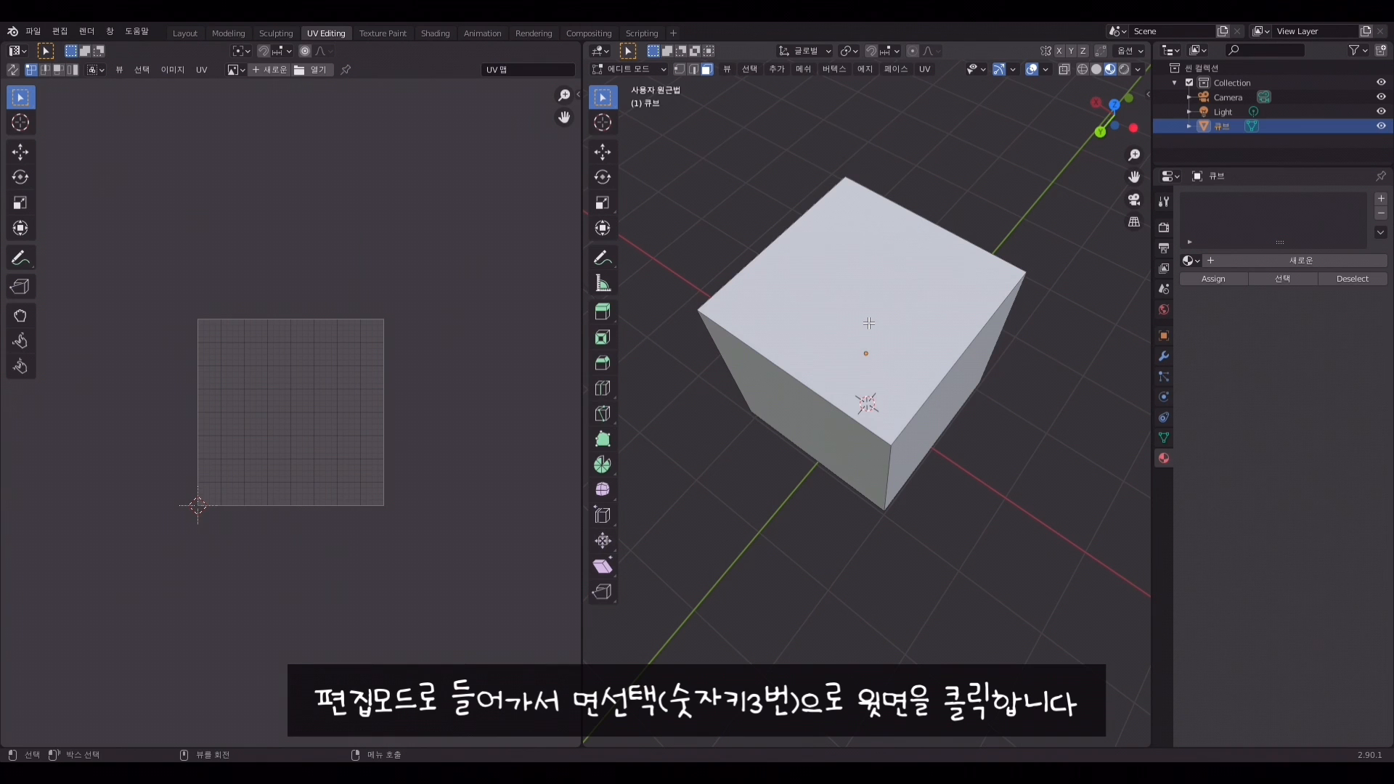
Inset the new cube's top face by about 0.07 m and extrude it downward about 0.86 m to hollow out a box
left_click(869, 322)
key("i")
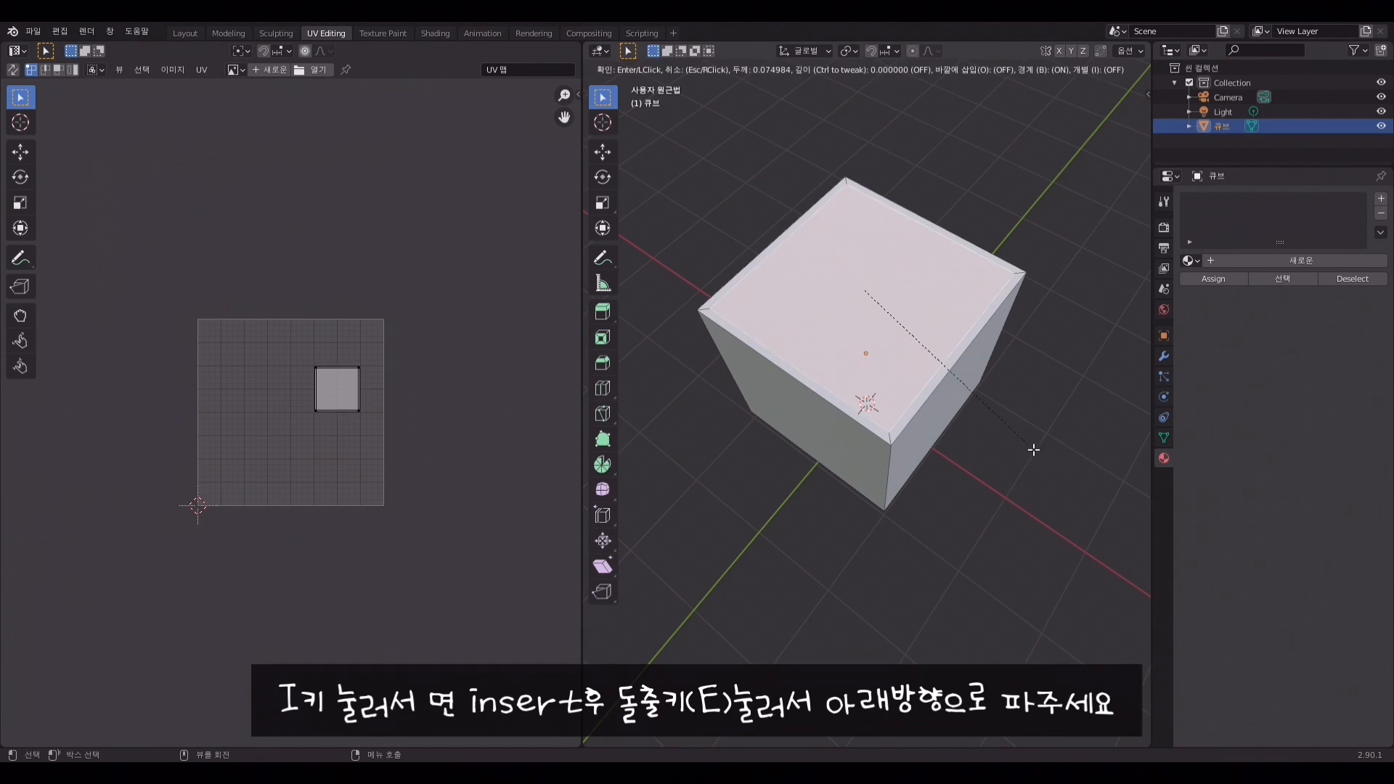
left_click(1027, 445)
key("e")
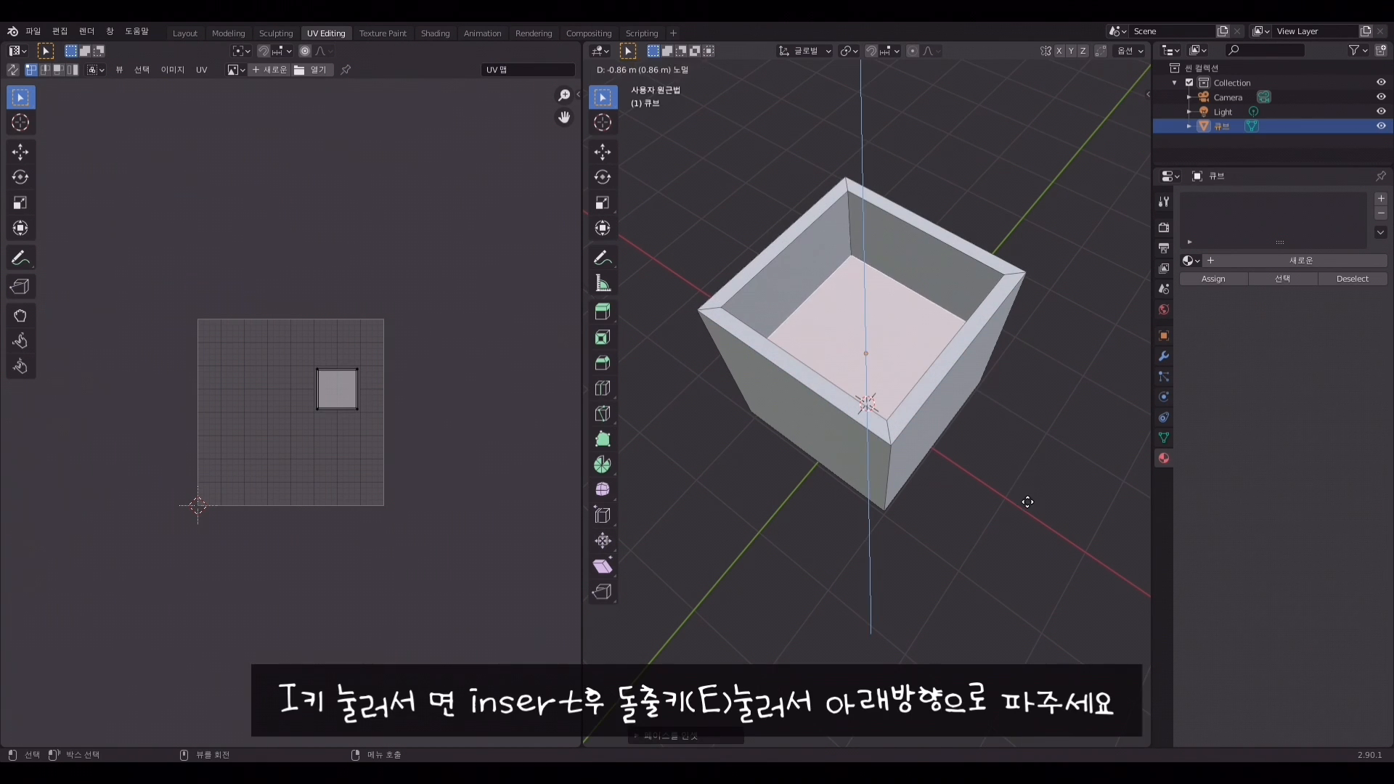
left_click(1027, 512)
Select the box's inner wall faces in see-through wireframe display and clear the selection again
middle_click_drag(980, 427, 816, 433)
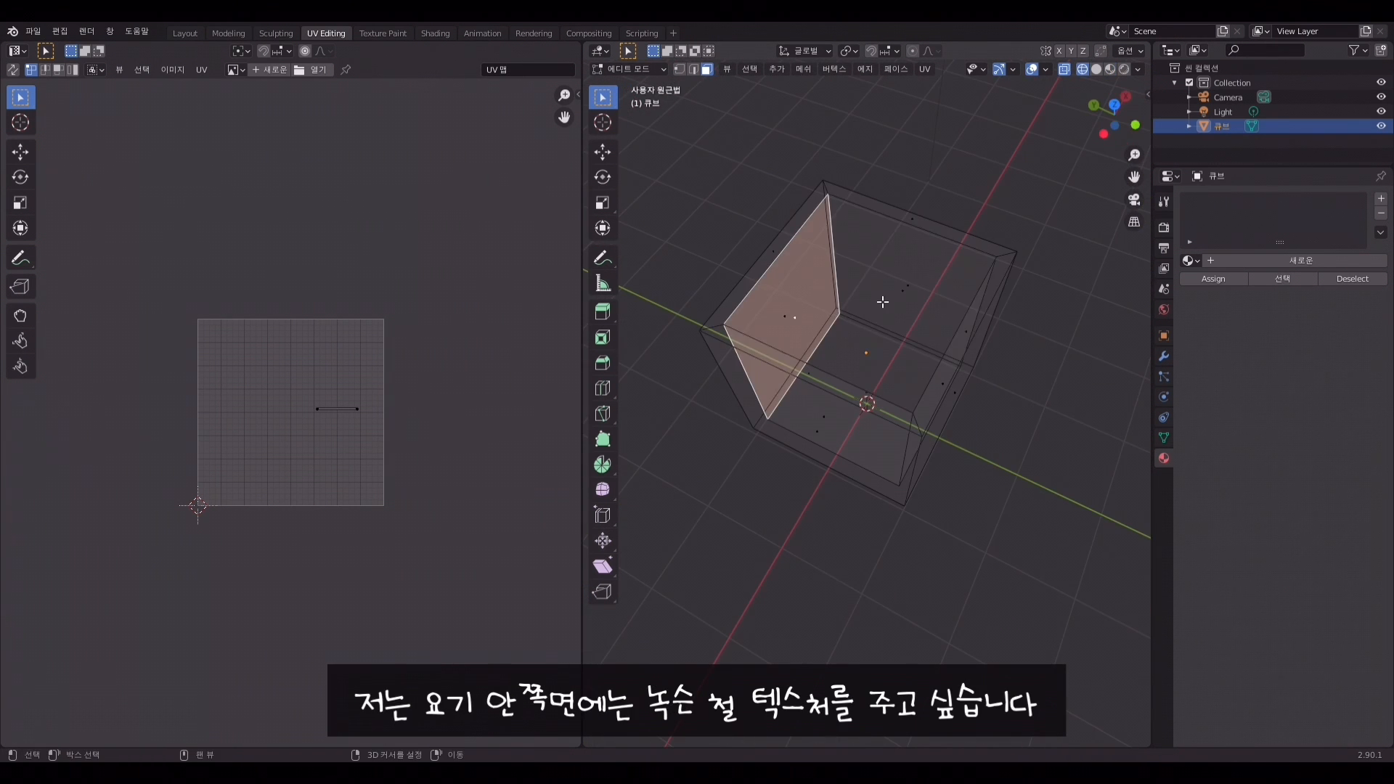
left_click(883, 302, "shift")
mouse_move(851, 336)
middle_mouse_down()
mouse_move(933, 303)
mouse_move(1063, 327)
middle_mouse_up()
left_click(935, 303, "shift")
key("alt+a")
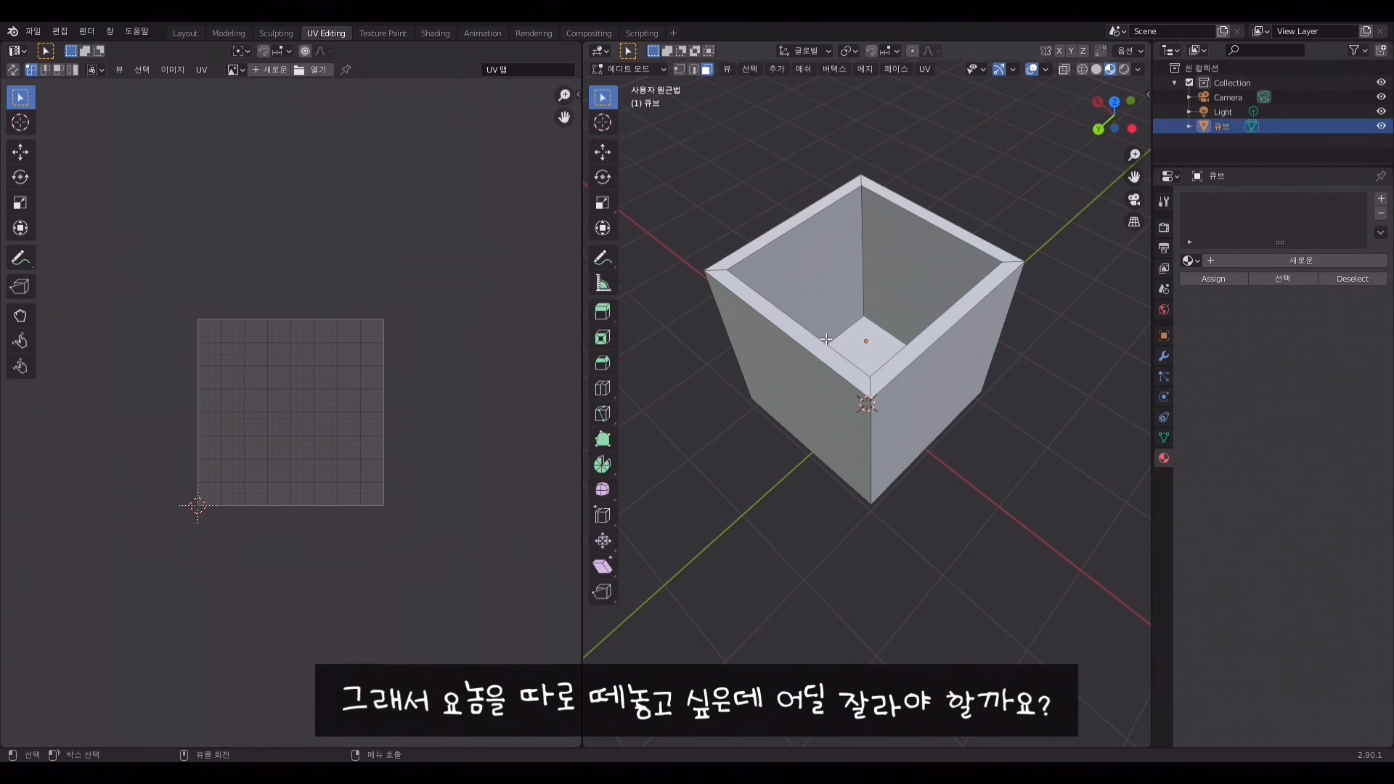
Select the edge loop around the box's inner top rim in edge selection mode
middle_click_drag(849, 345, 767, 318)
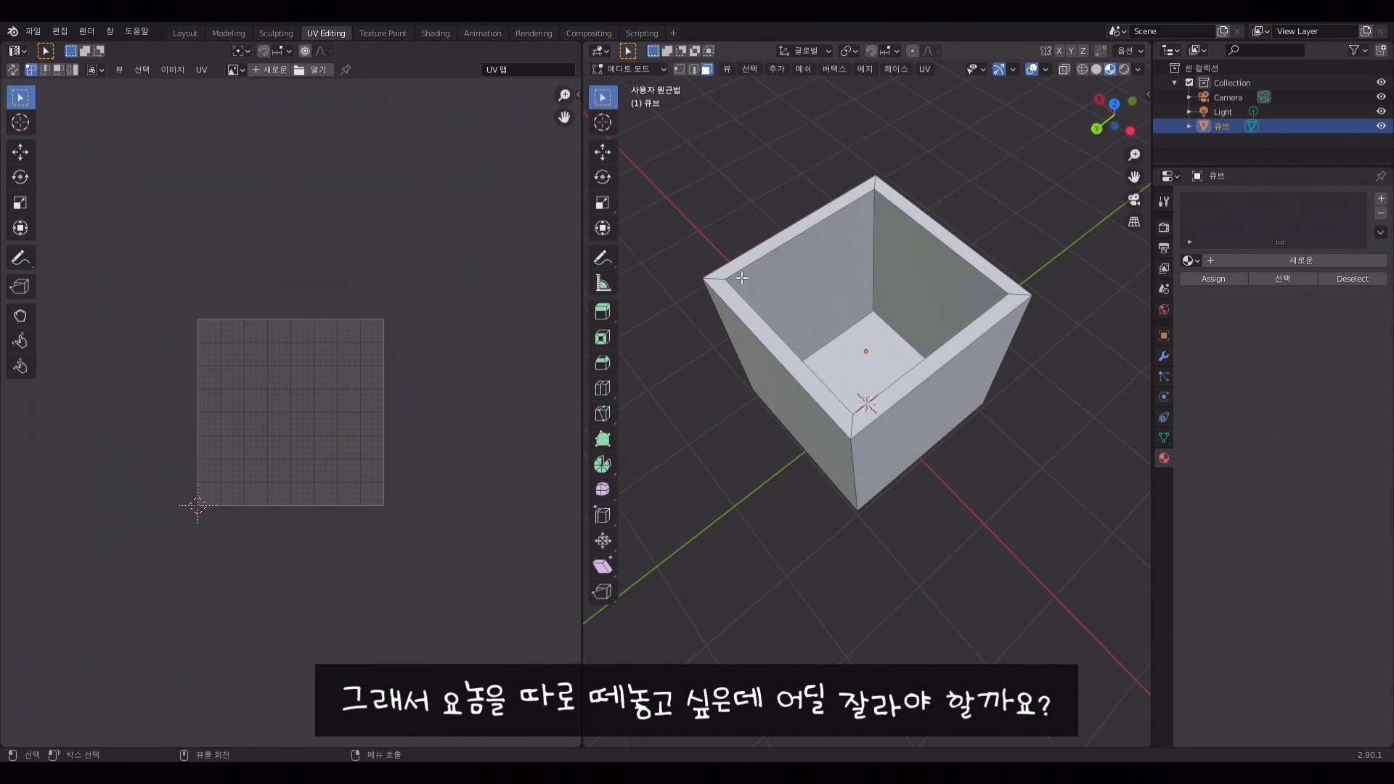
key("alt+z")
middle_click_drag(934, 289, 756, 285)
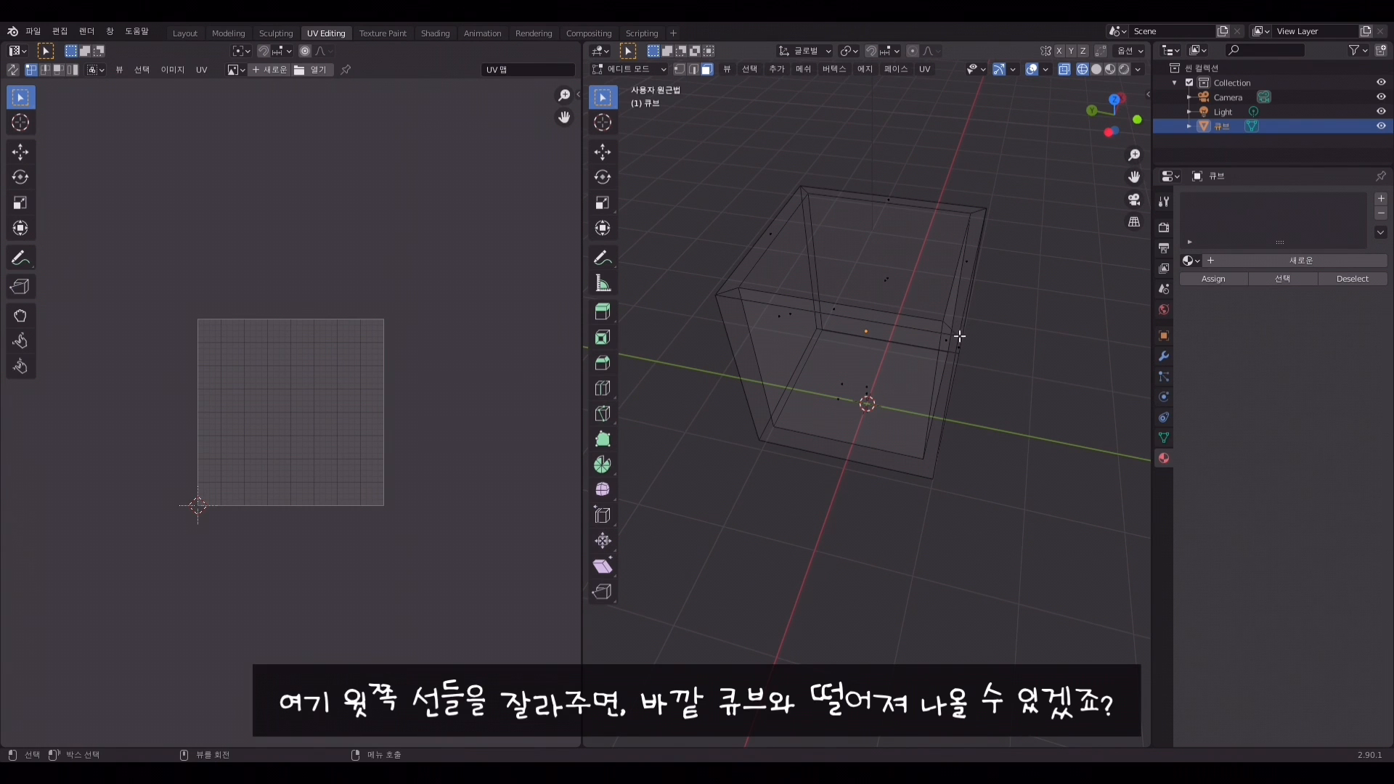
key("q")
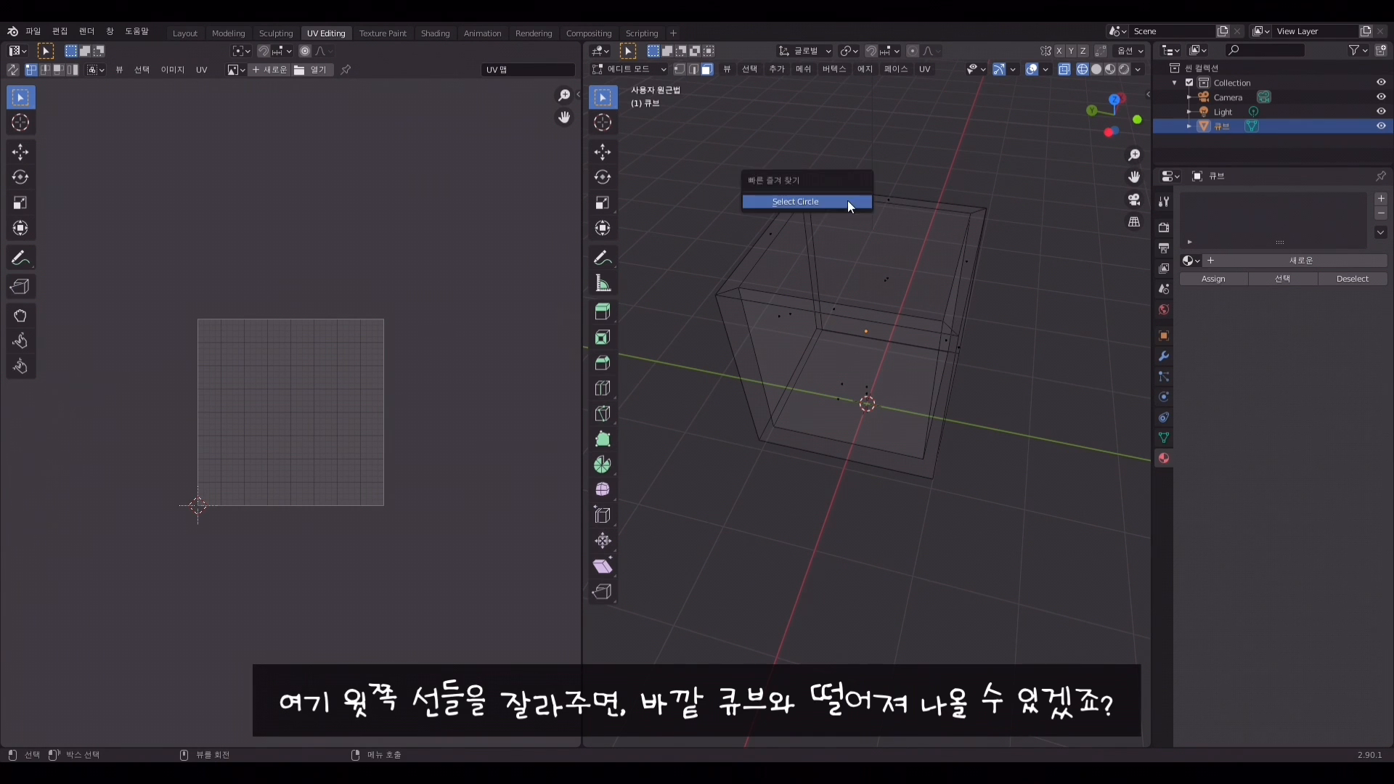
key("2")
left_click(919, 212)
left_click(826, 217, "alt")
Add the vertical inner corner edge to the rim selection and mark the selected edges as seams
middle_click_drag(826, 218, 917, 341)
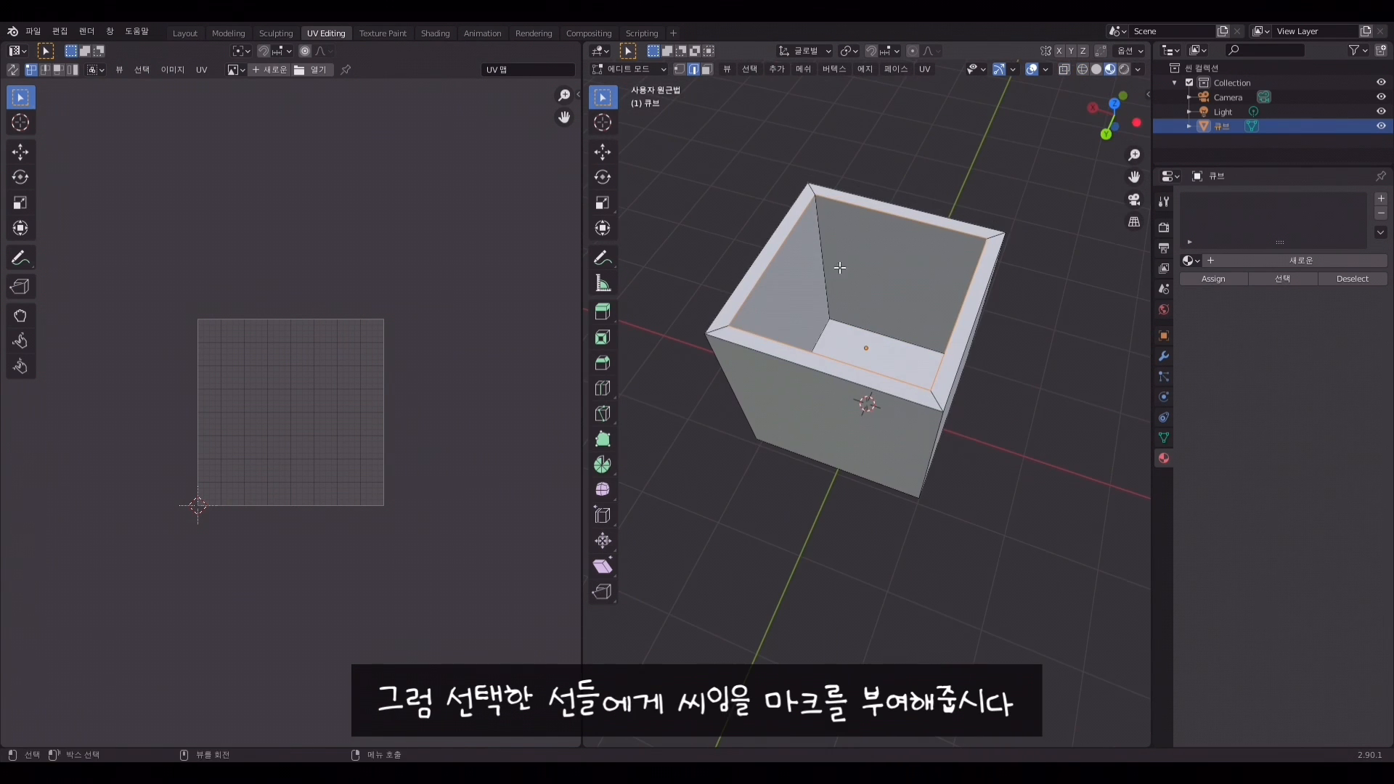
left_click(825, 266, "shift")
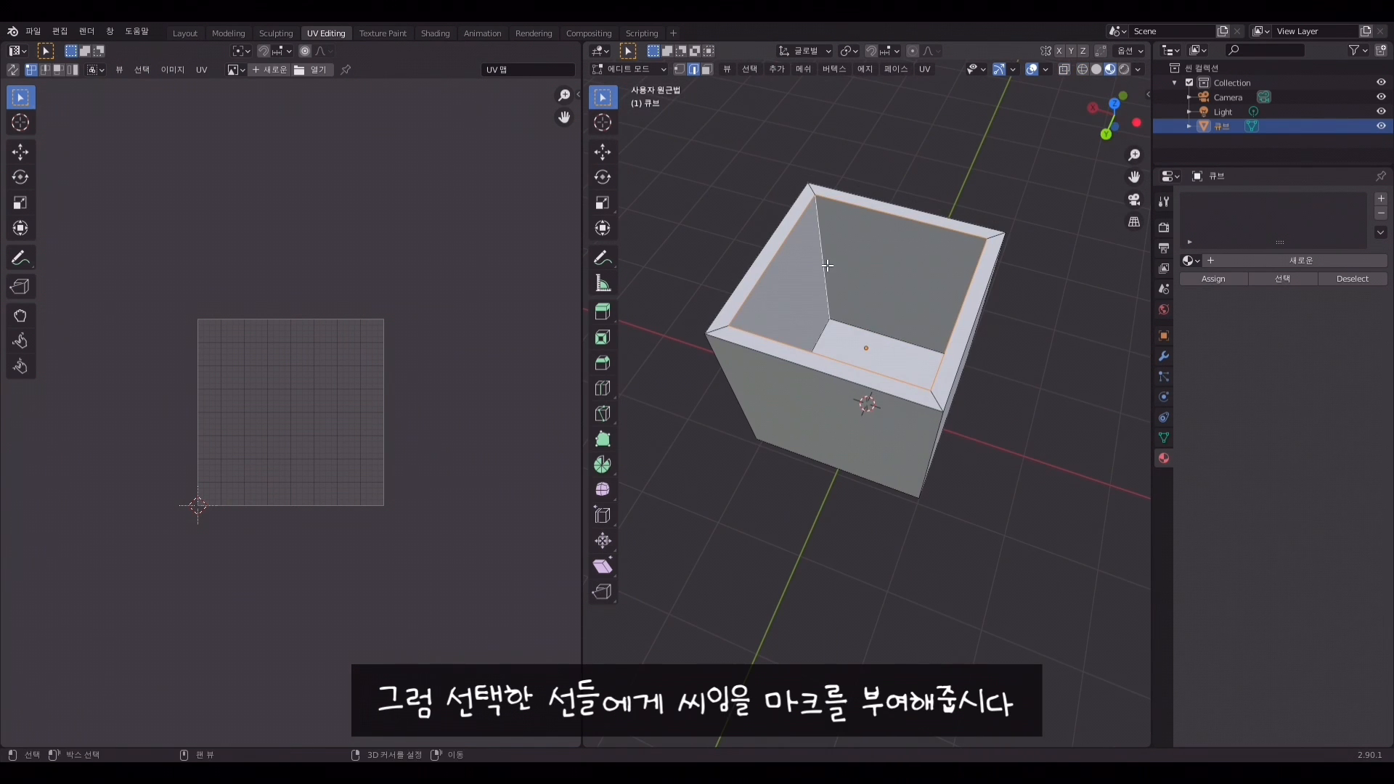
right_click(889, 317)
left_click(872, 429)
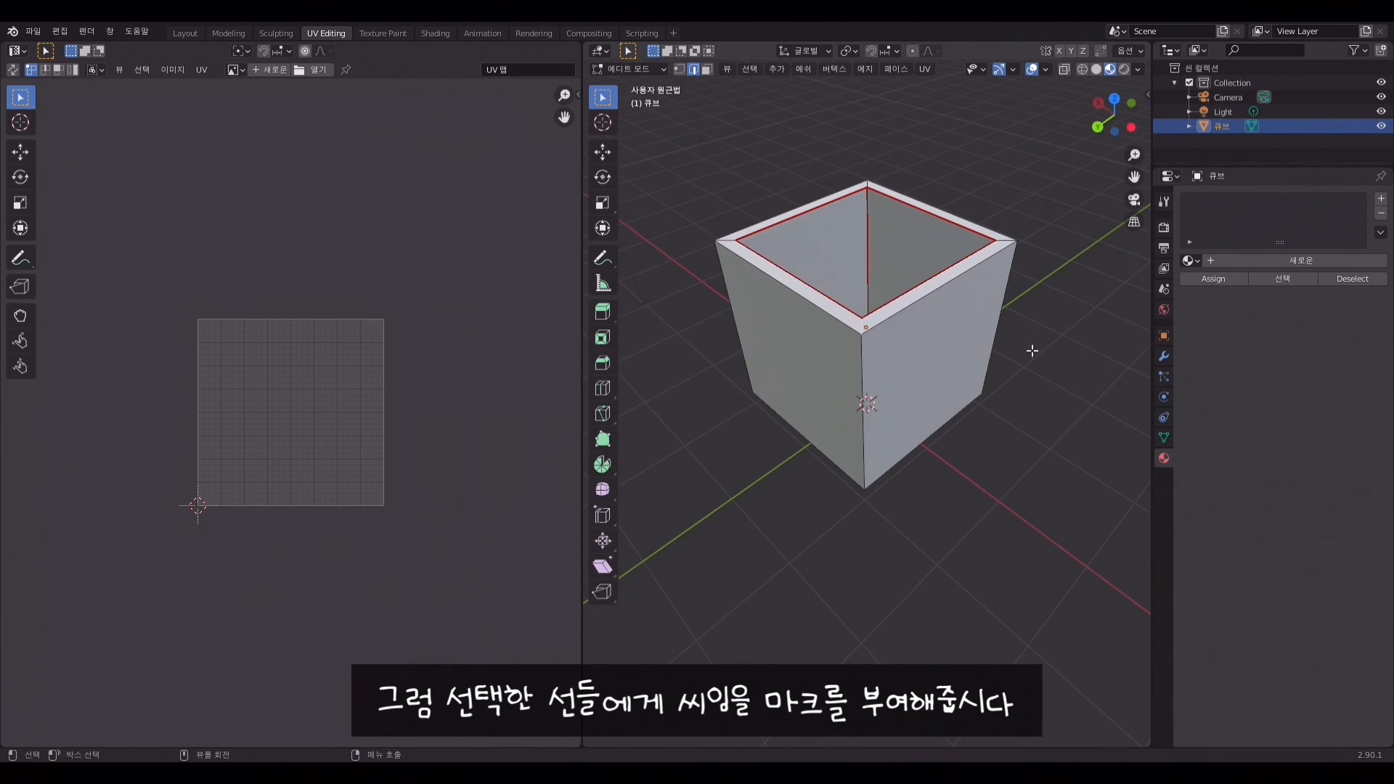
Unwrap the whole box, then box-select the inner-face UV island and the outer-face UV island in turn
middle_click_drag(1032, 351, 872, 313)
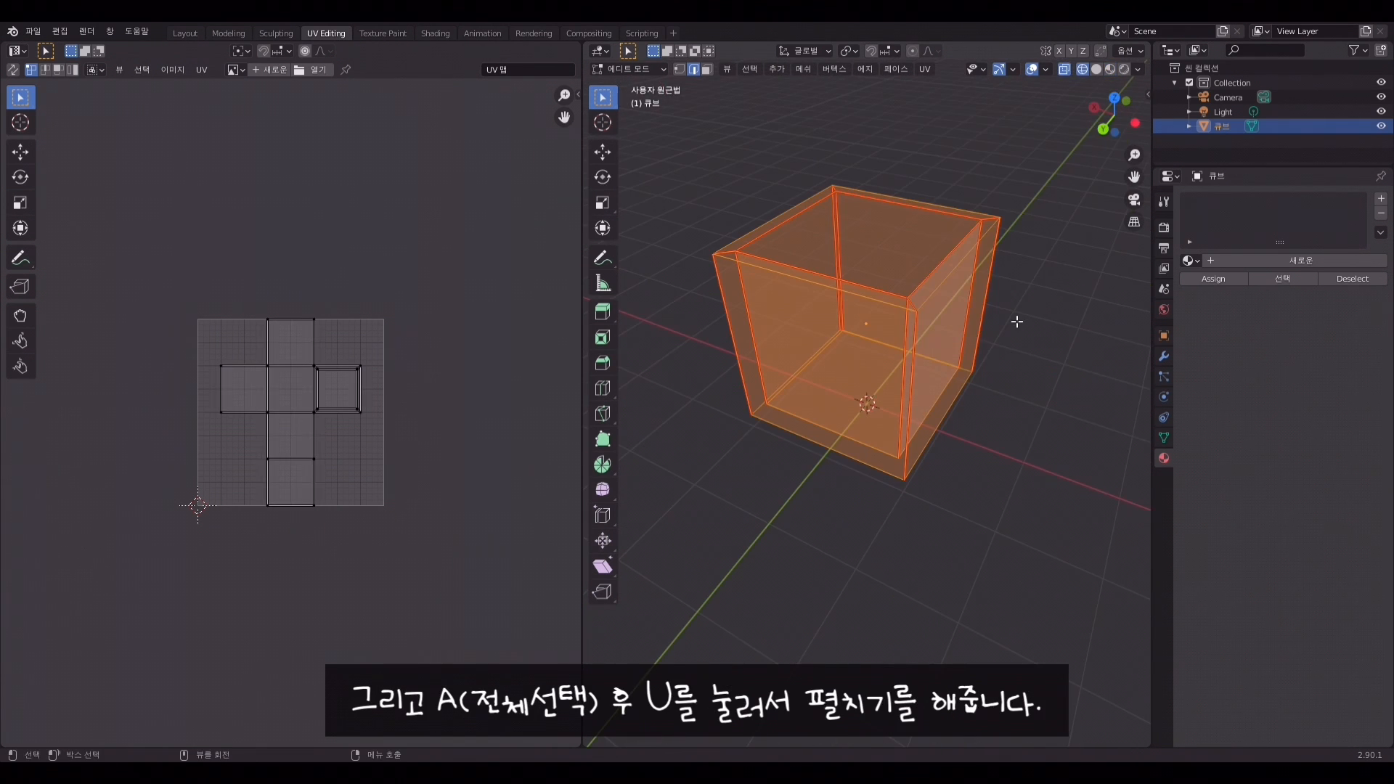
key("u")
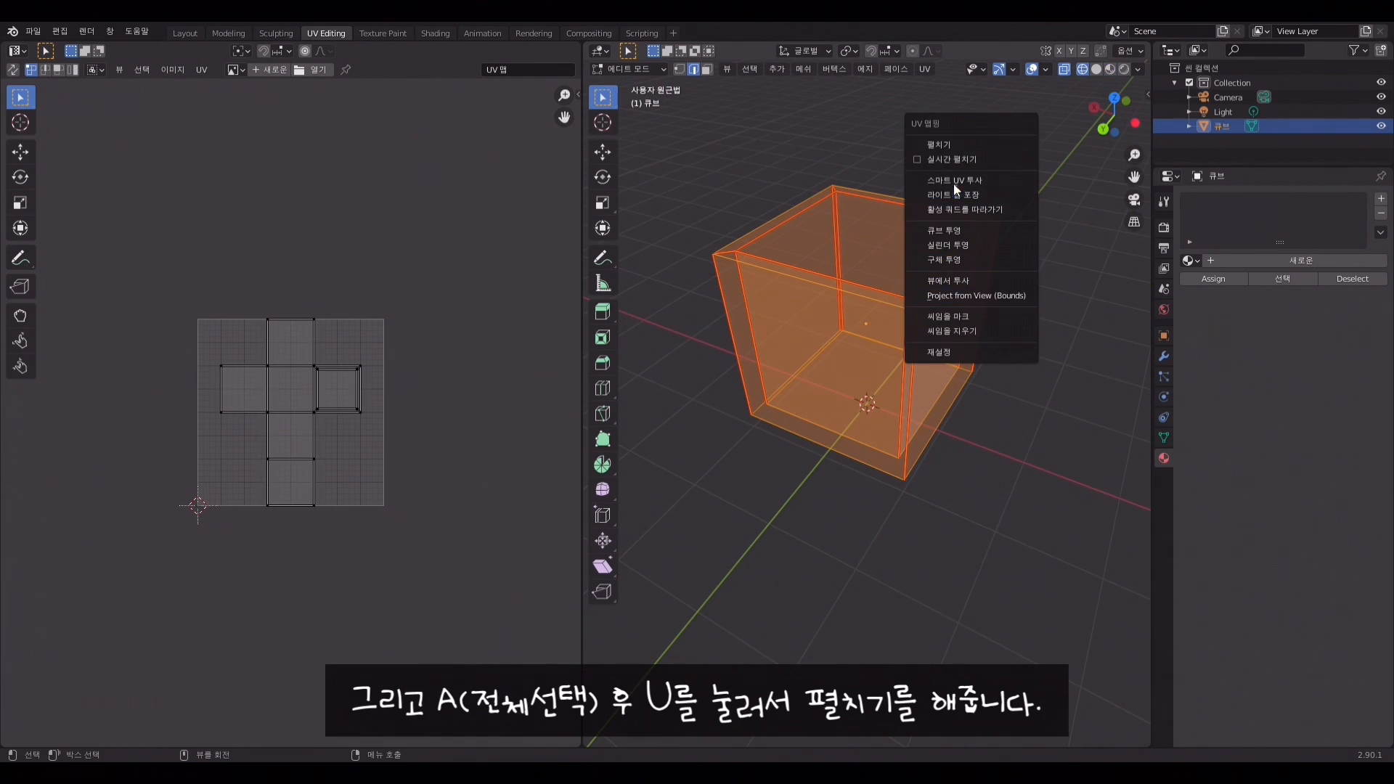
left_click(958, 145)
scroll(241, 319, "up", 4)
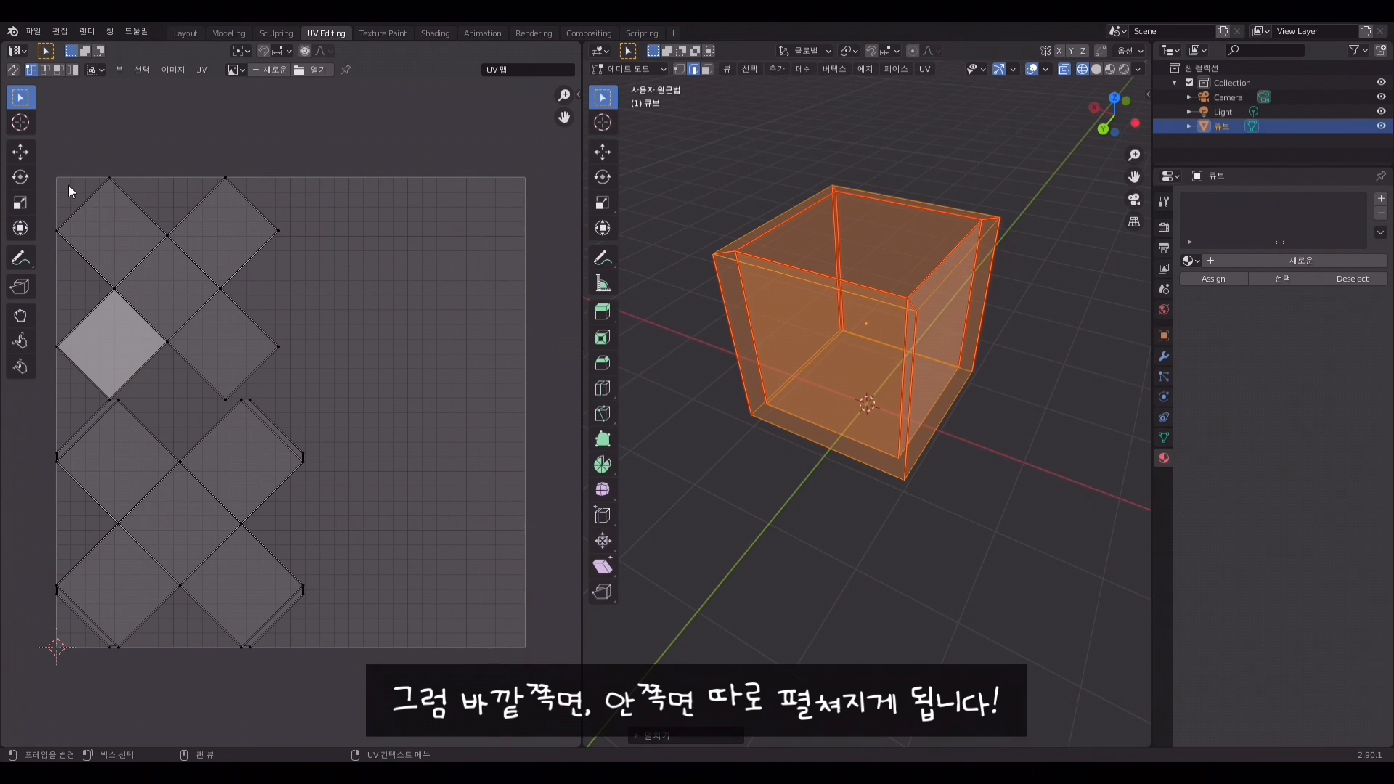
left_click_drag(69, 186, 289, 398)
left_click_drag(58, 419, 312, 646)
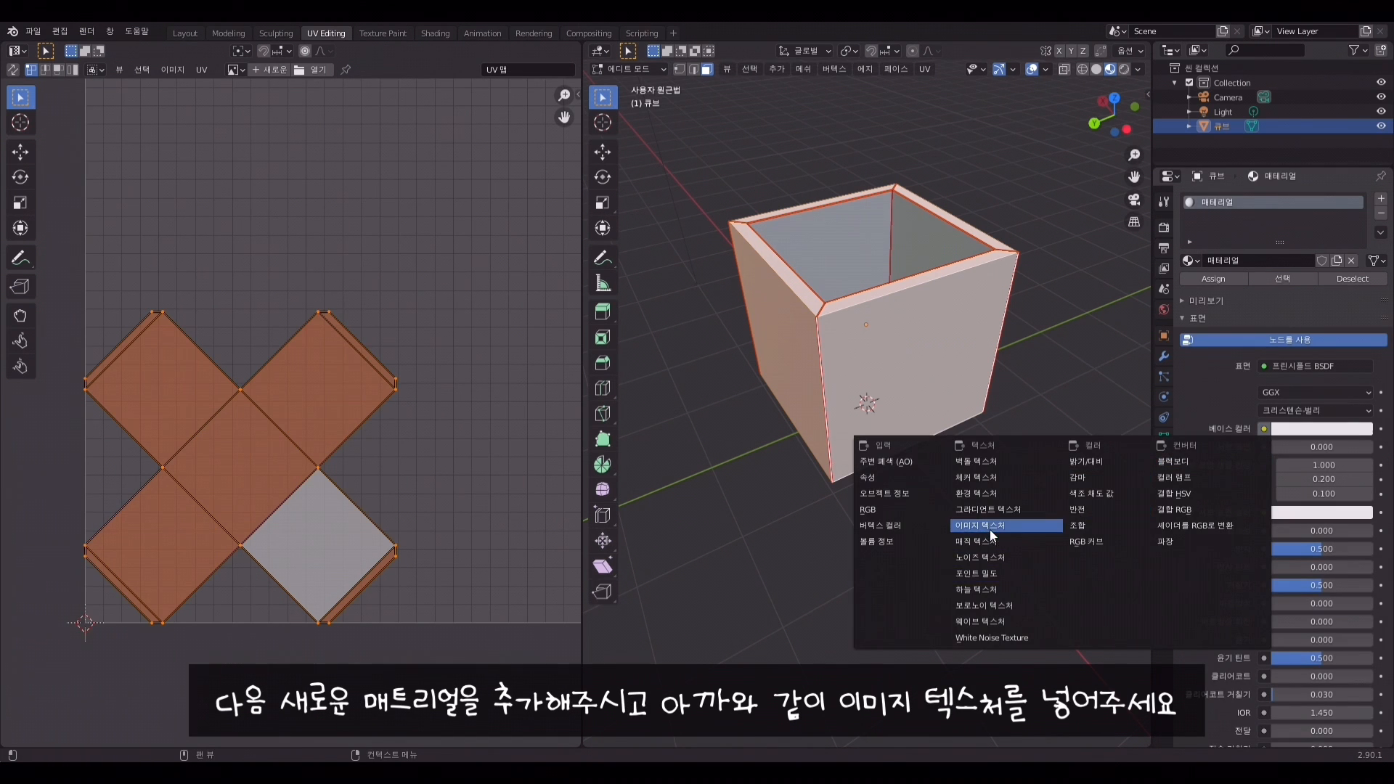
Give the material's base color the wood image texture, then scale the outer-face UV island on the image and rotate it upright
left_click(992, 530)
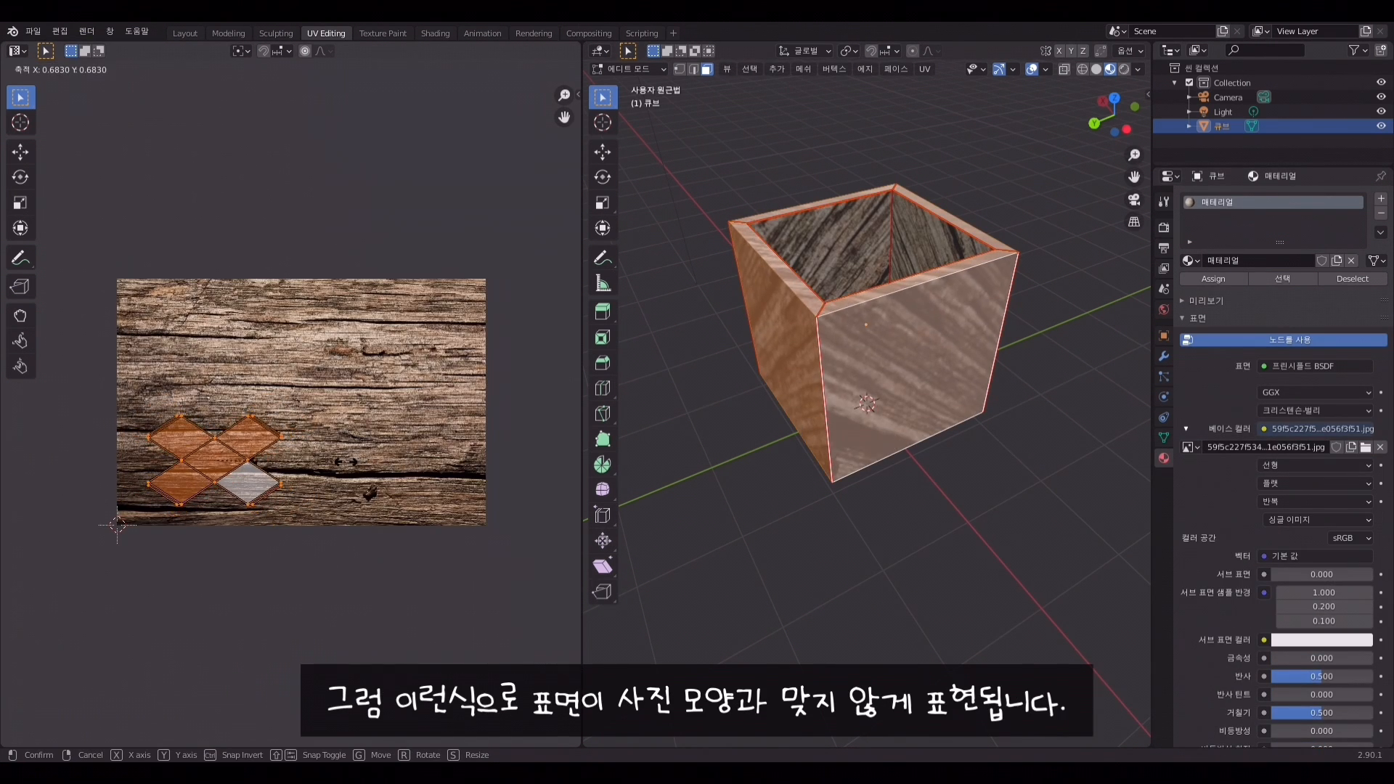
key("s")
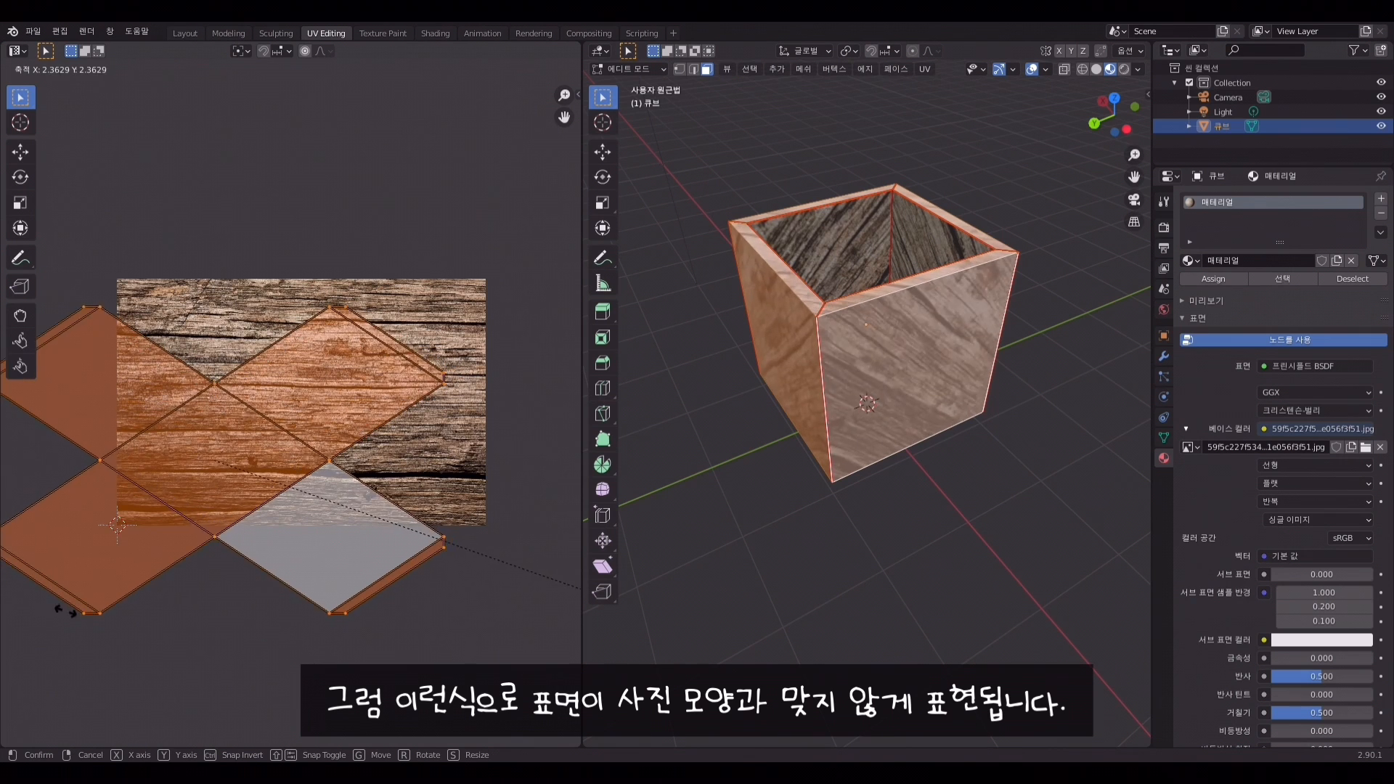
left_click(422, 549)
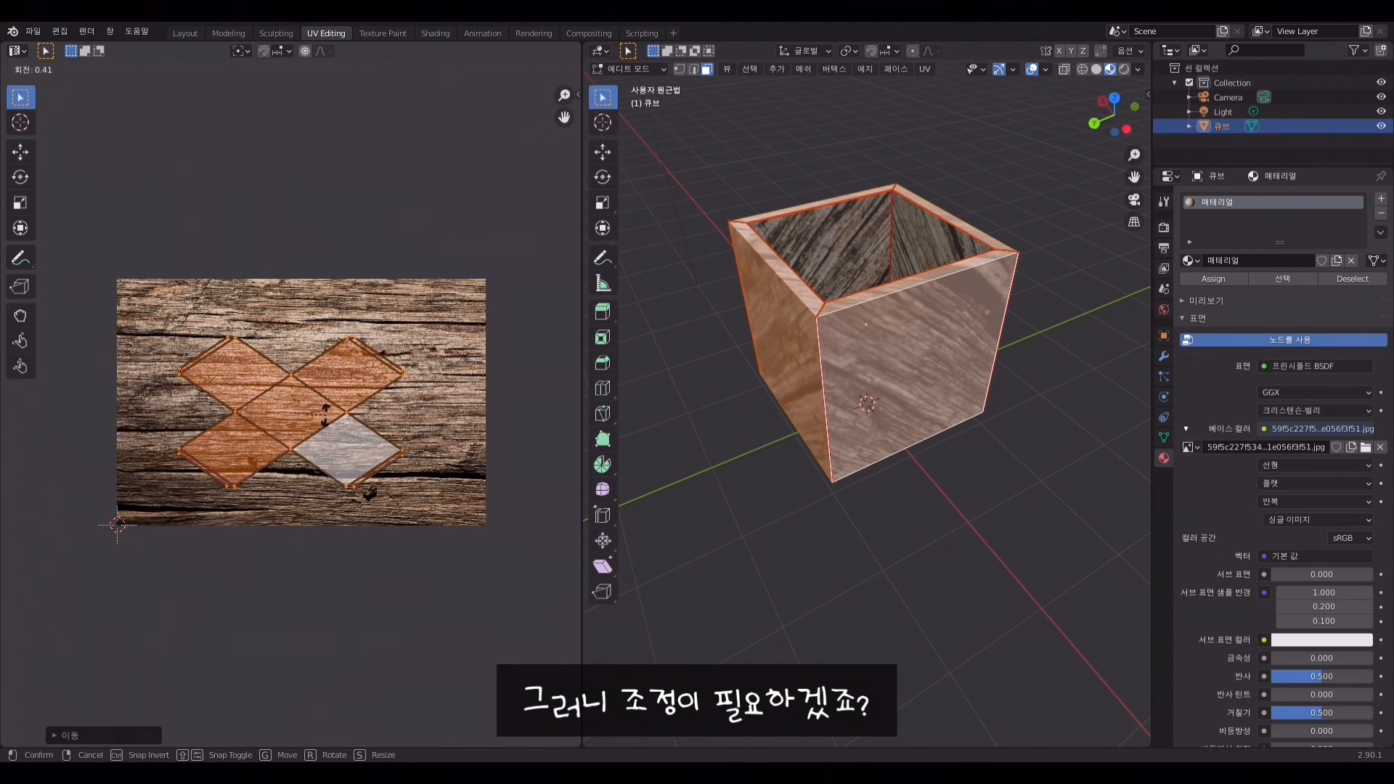
key("r")
Straighten the point columns of the UV net's central vertical strip by scaling them to 0 along X
left_click_drag(239, 269, 342, 570)
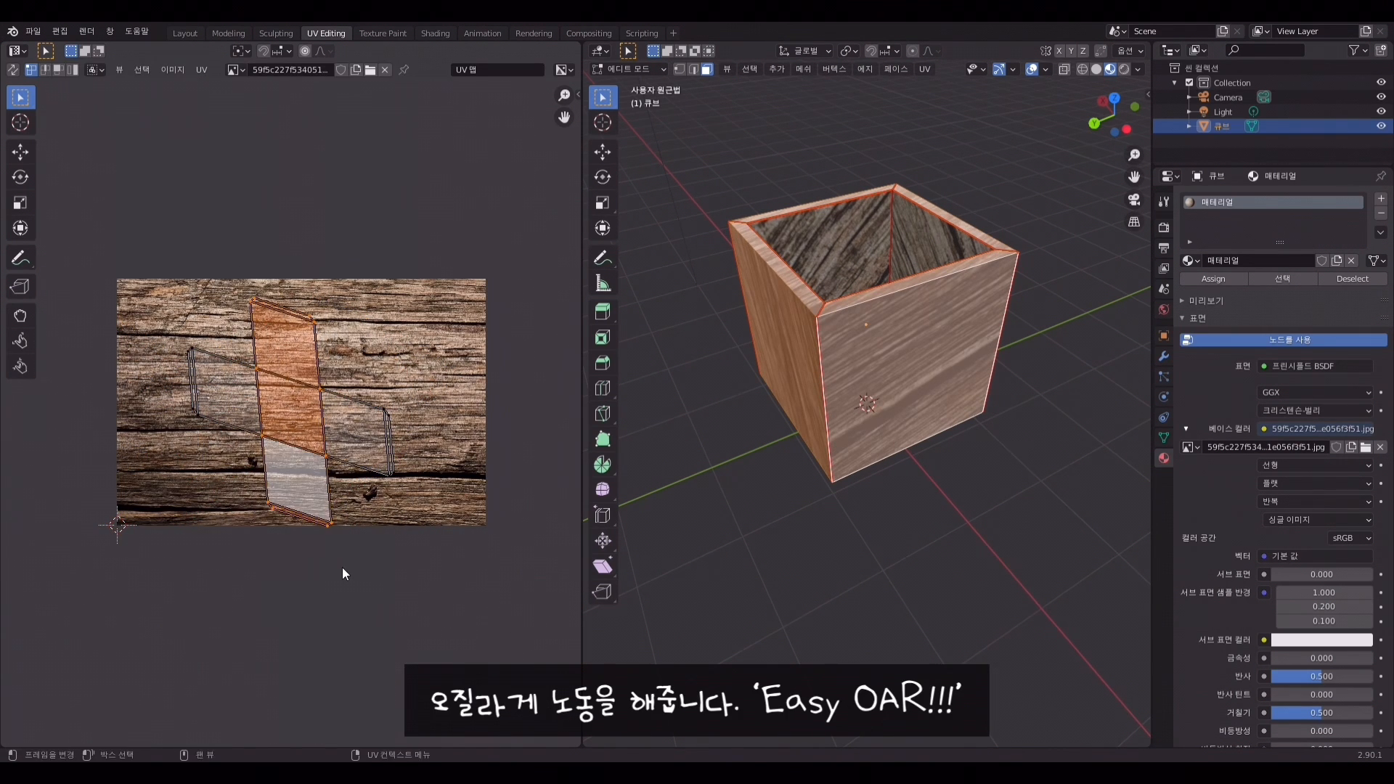
key("s")
key("x")
key("0")
key("Return")
Level the UV points at the upper and lower ends of the central strip by scaling them to 0 along Y
scroll(302, 406, "up", 3)
left_click_drag(204, 163, 377, 247)
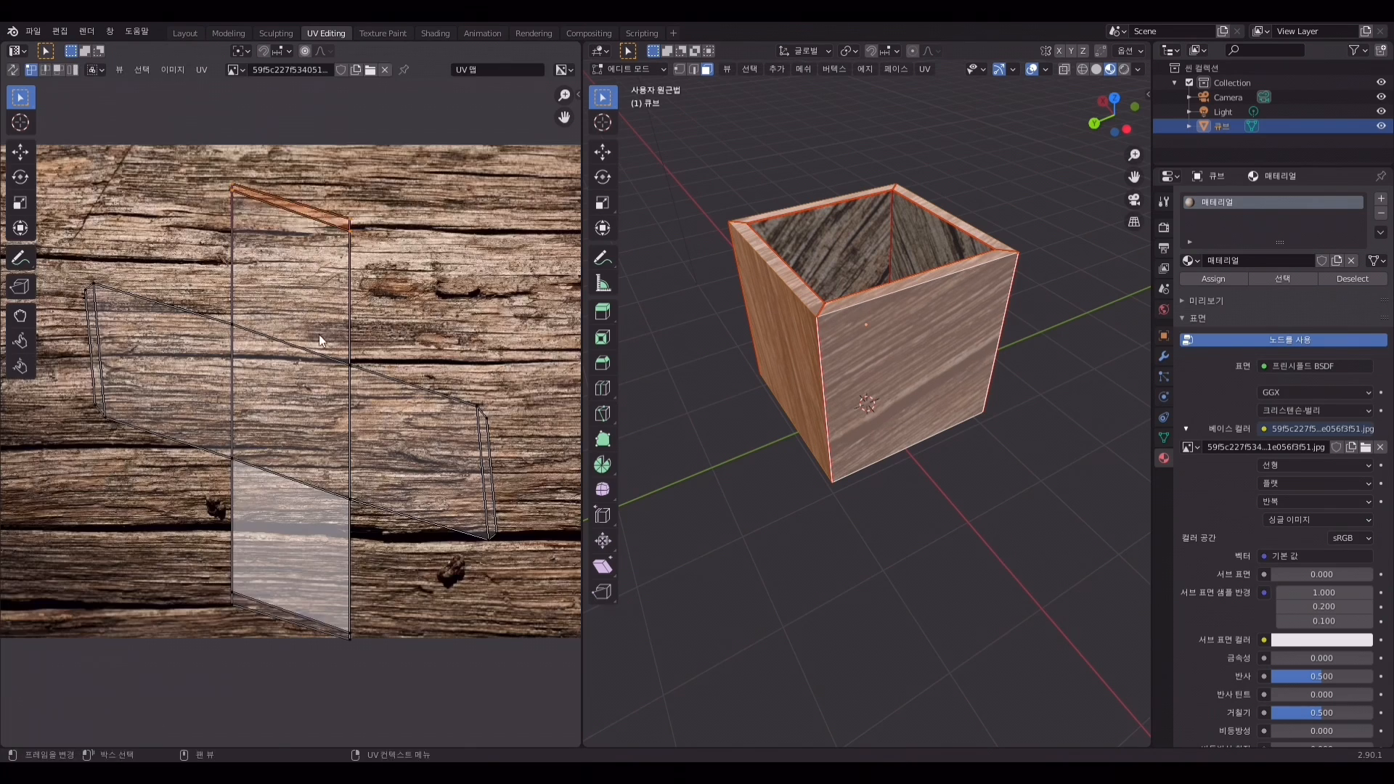
key("s")
key("y")
key("0")
key("Return")
left_click_drag(193, 541, 373, 640)
key("s")
key("y")
key("0")
key("Return")
Level the upper and lower point rows of the UV net's horizontal arms by scaling each to 0 along Y
left_click_drag(69, 269, 513, 432)
key("s")
key("x")
key("0")
key("Escape")
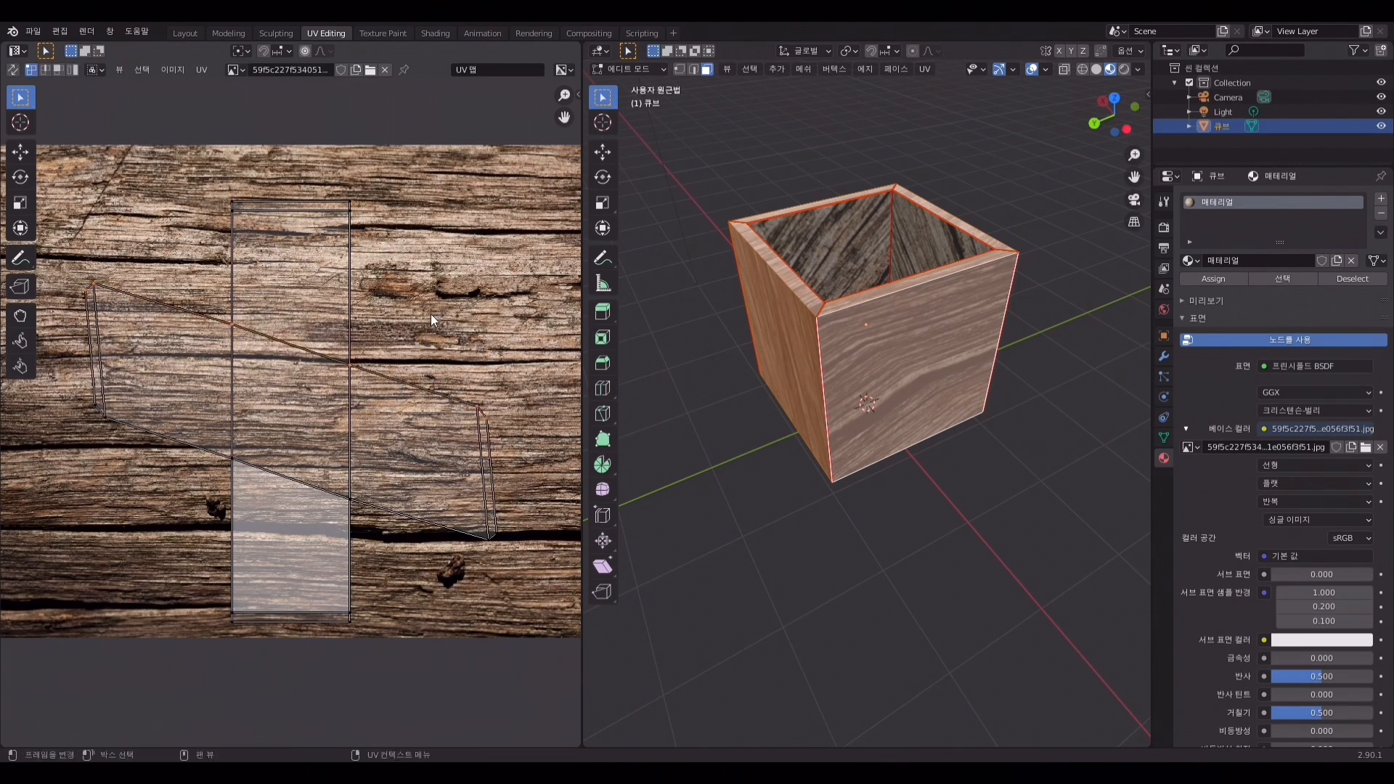
key("s")
key("y")
key("0")
key("Return")
left_click_drag(512, 556, 78, 392)
key("s")
key("y")
key("0")
key("Return")
Straighten the two point columns at the left end of the UV net by scaling each to 0 along X
left_click(95, 473)
left_click(87, 351)
key("s")
key("x")
key("0")
key("Return")
key("c")
left_click(94, 350)
left_click(105, 472)
key("s")
key("x")
key("0")
key("Return")
Straighten the point columns at the right end of the UV net by scaling them to 0 along X
key("c")
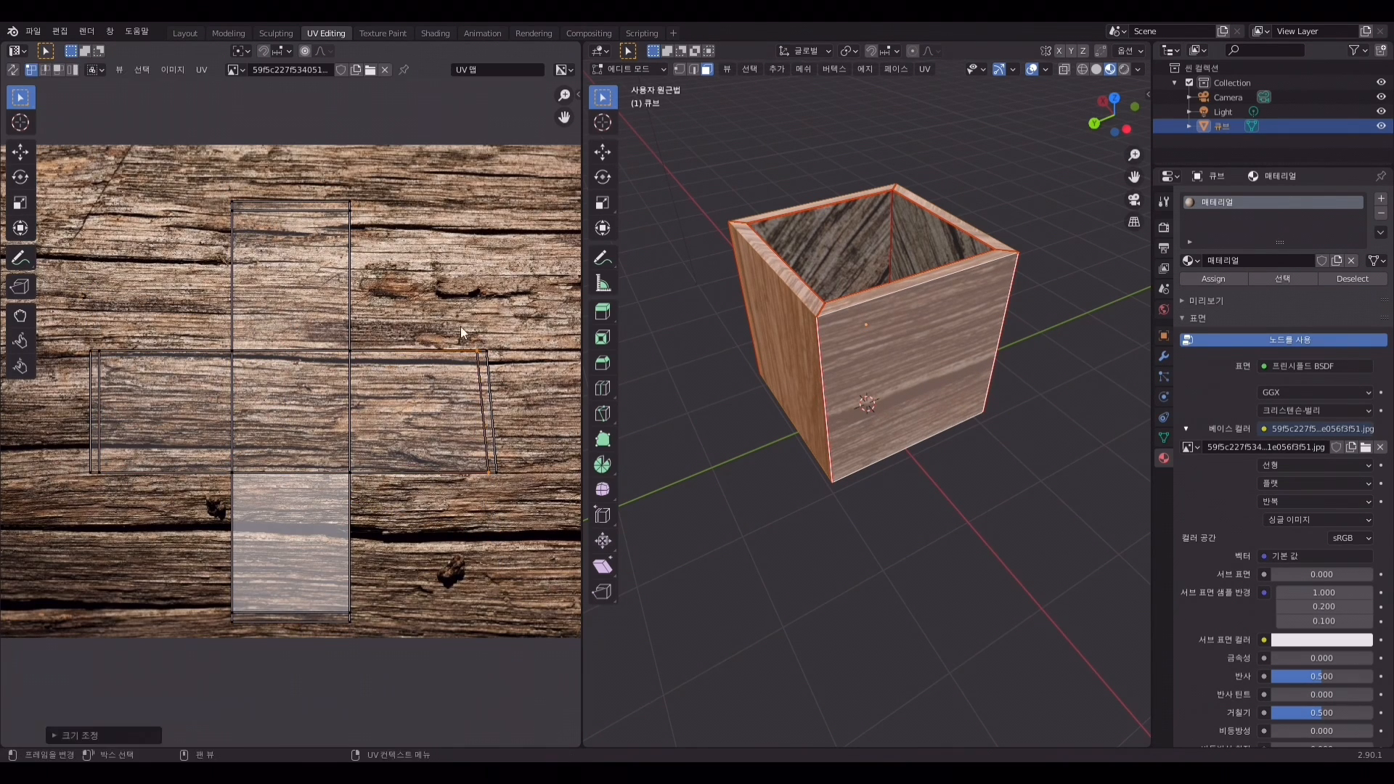
key("s")
key("x")
key("0")
key("Return")
Move the upper and lower point rows of the central UV strip along the Y axis to adjust the face proportions
scroll(291, 411, "down", 1)
left_click_drag(225, 231, 357, 263)
key("g")
key("y")
left_click_drag(225, 561, 357, 593)
key("g")
key("y")
Select the outer side and rim faces individually and rotate their UVs about 90° where needed so the side grain runs vertically
middle_click_drag(816, 438, 1016, 462)
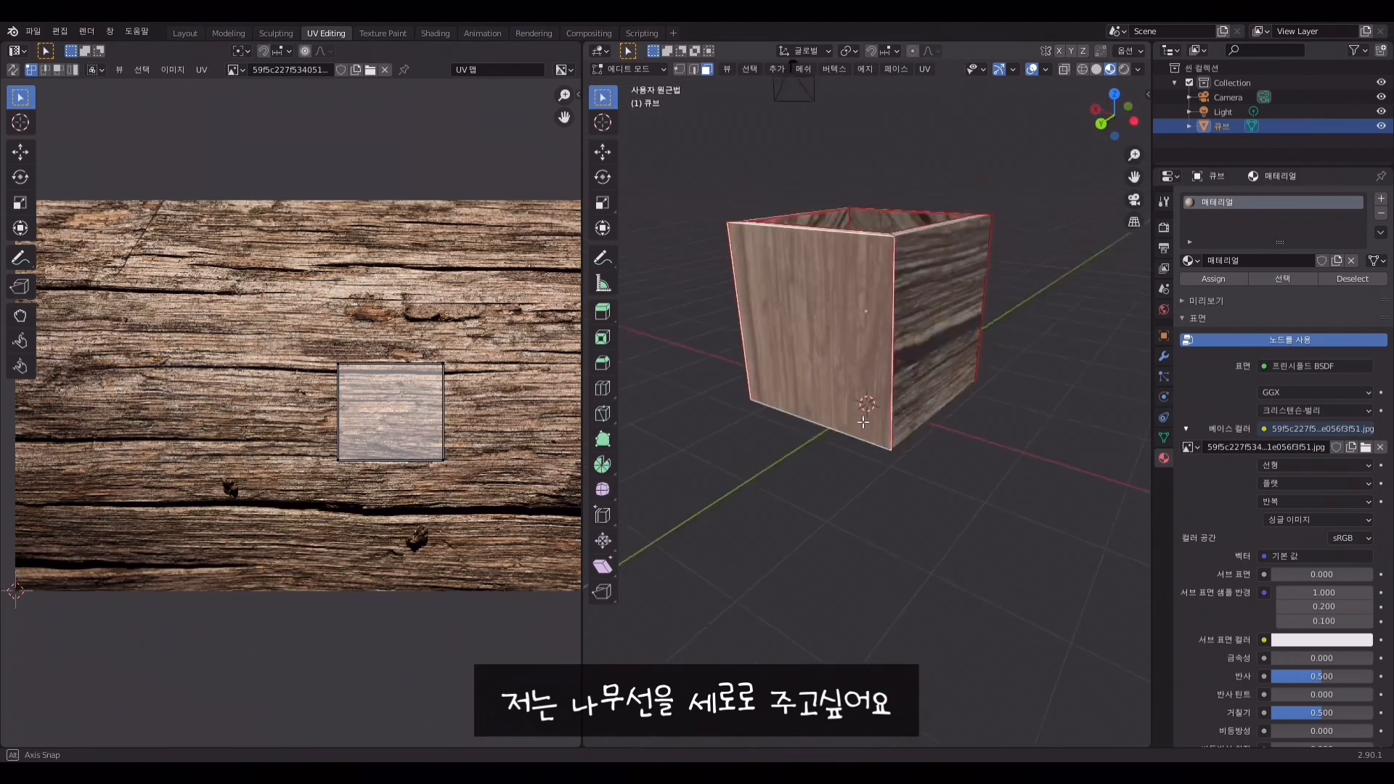
left_click(1017, 463)
middle_click_drag(804, 443, 843, 392)
left_click(842, 392)
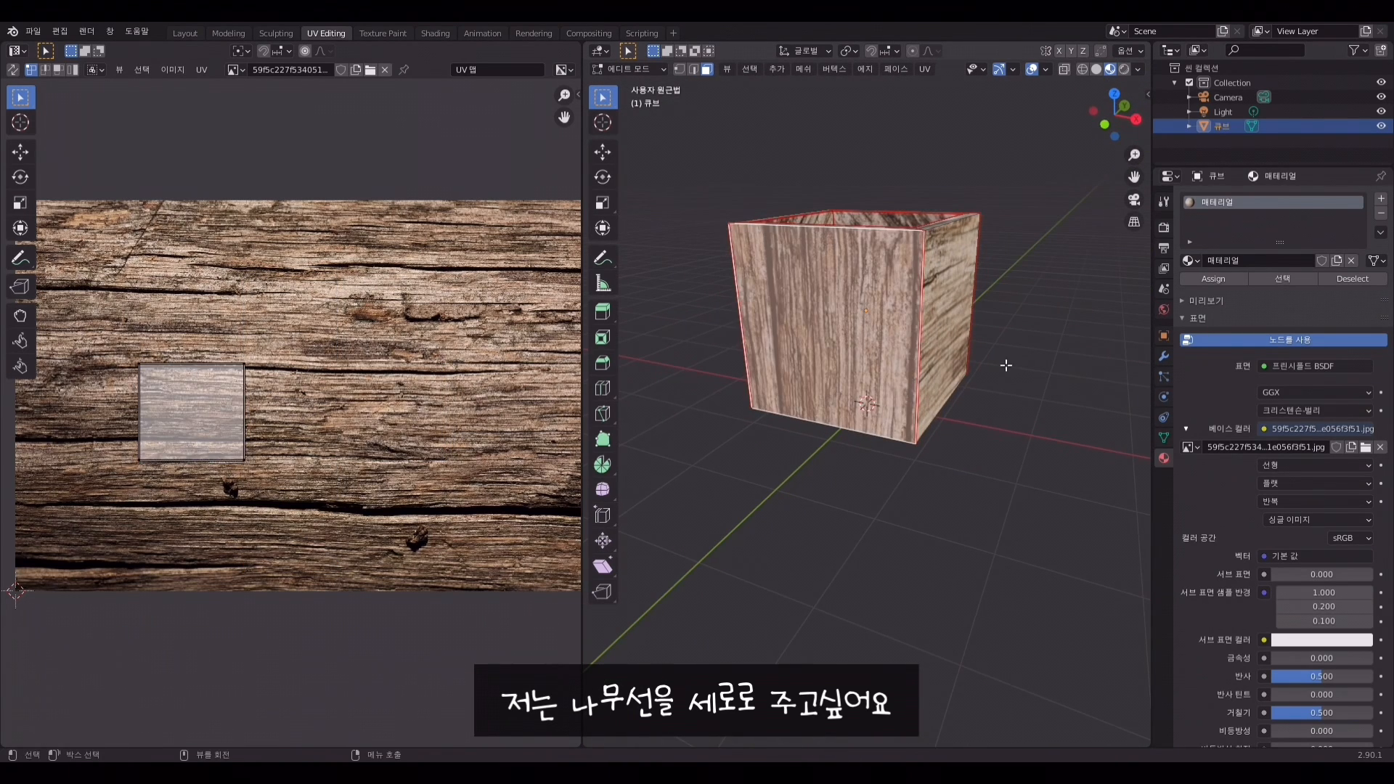
middle_click_drag(1005, 367, 656, 361)
left_click(946, 359)
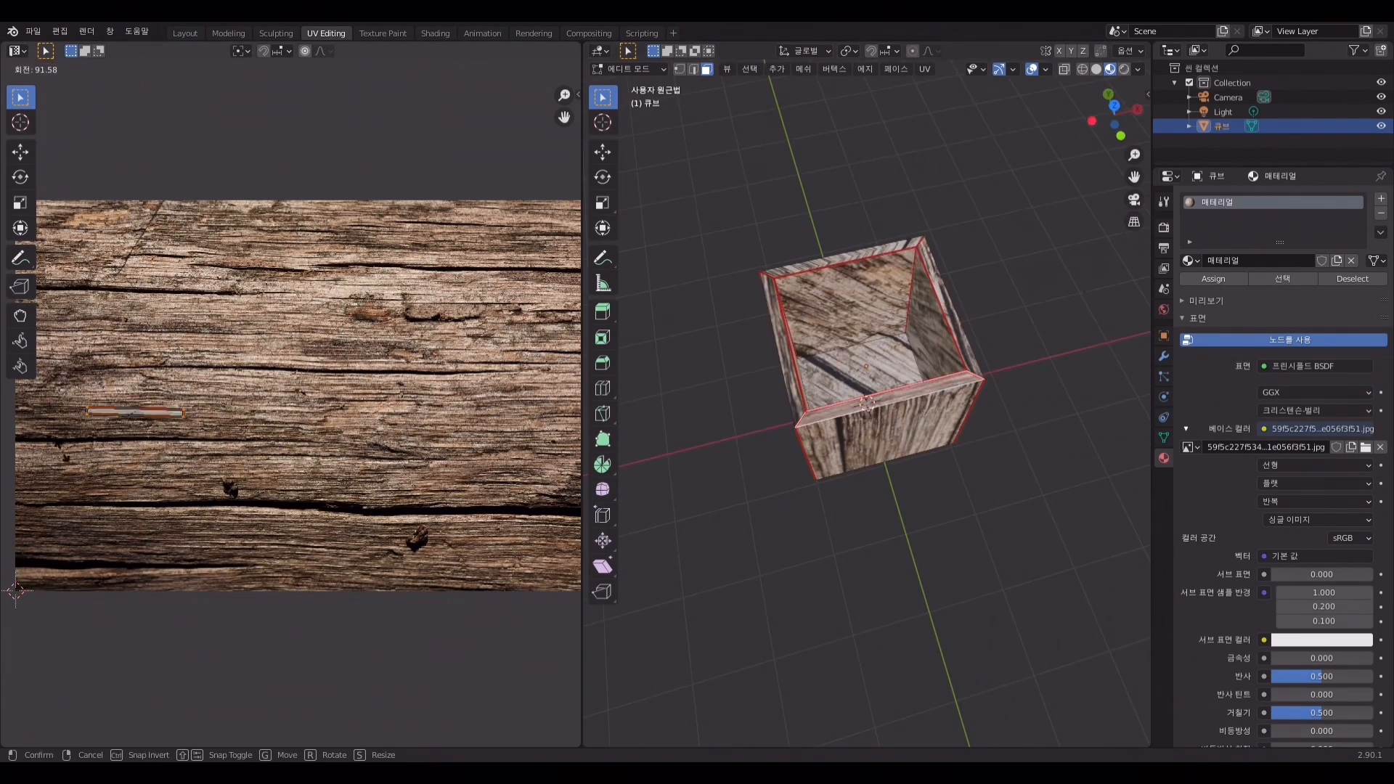
left_click(126, 373)
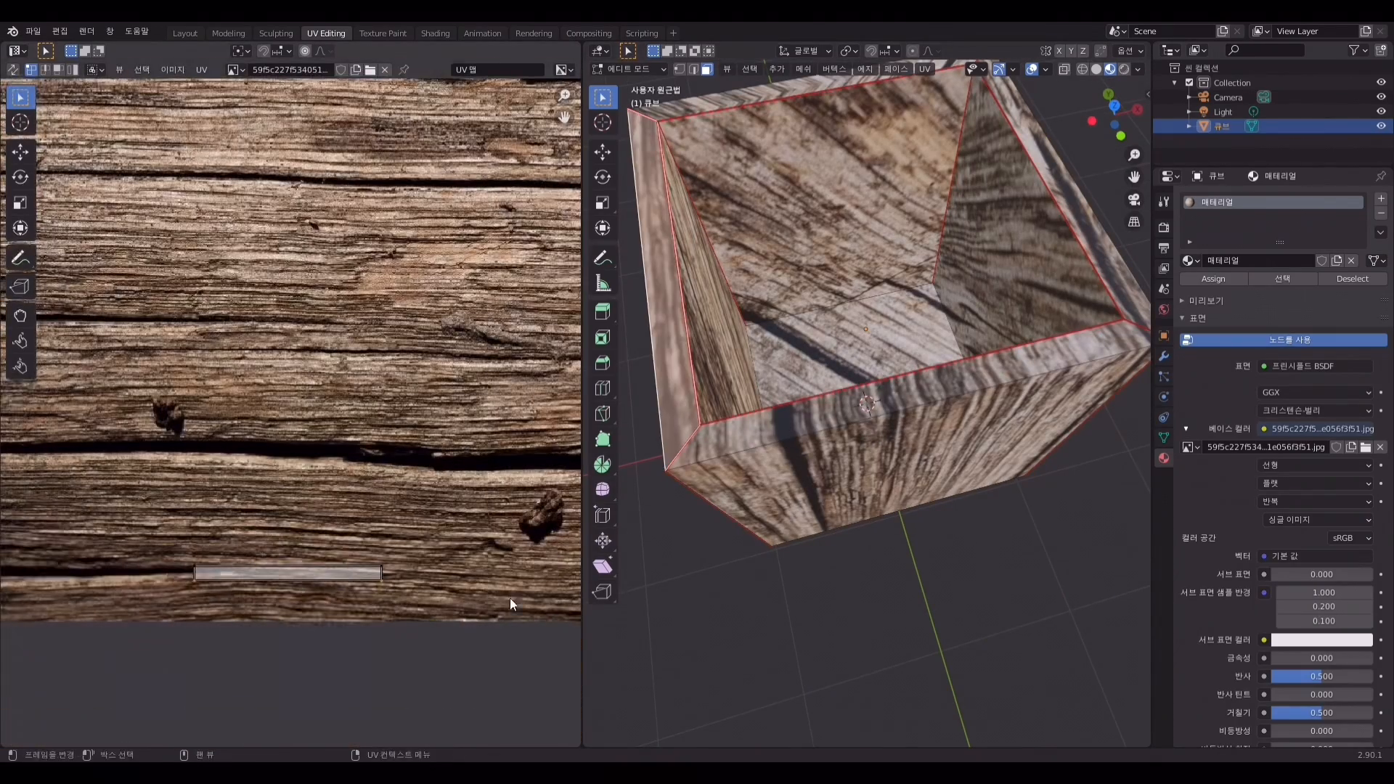
key("r")
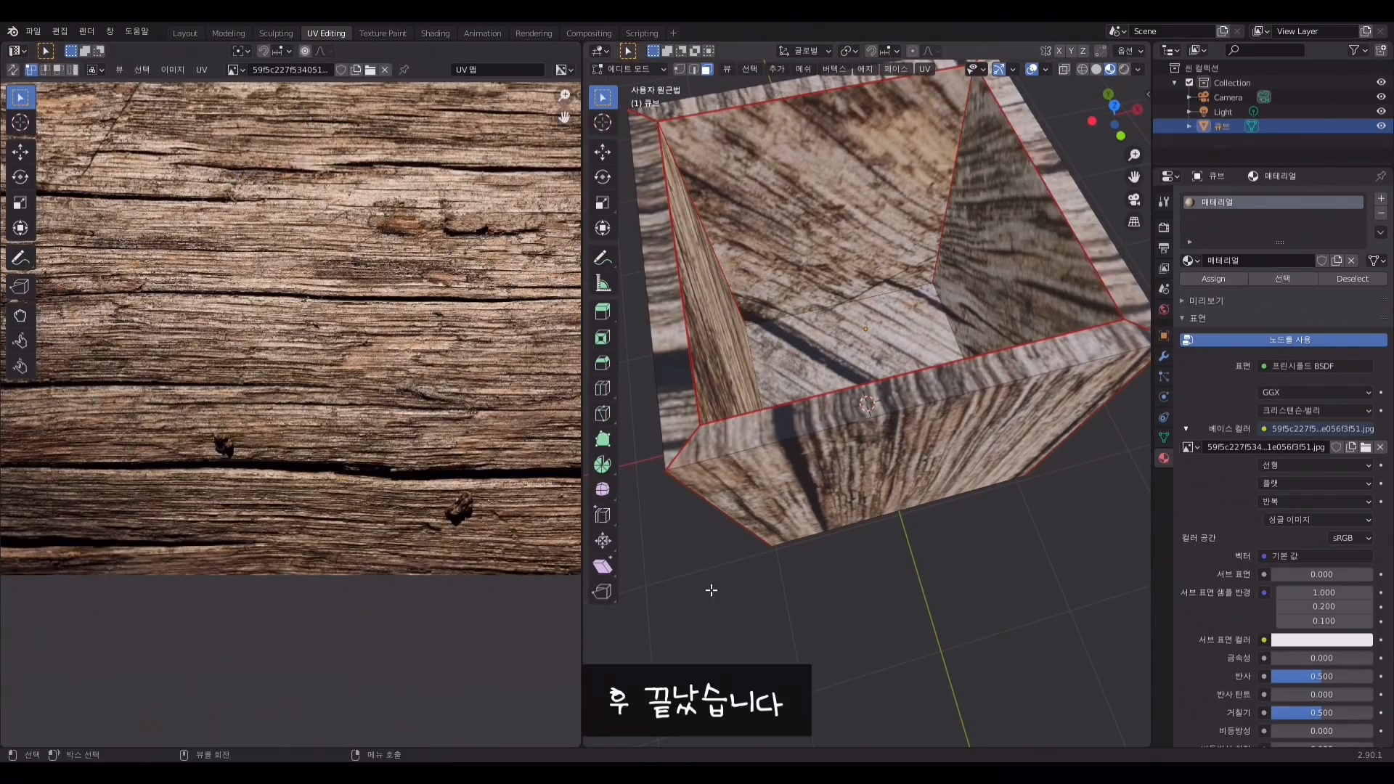
Select one inner wall face and extend the selection to all linked inner faces within the seam
key("a")
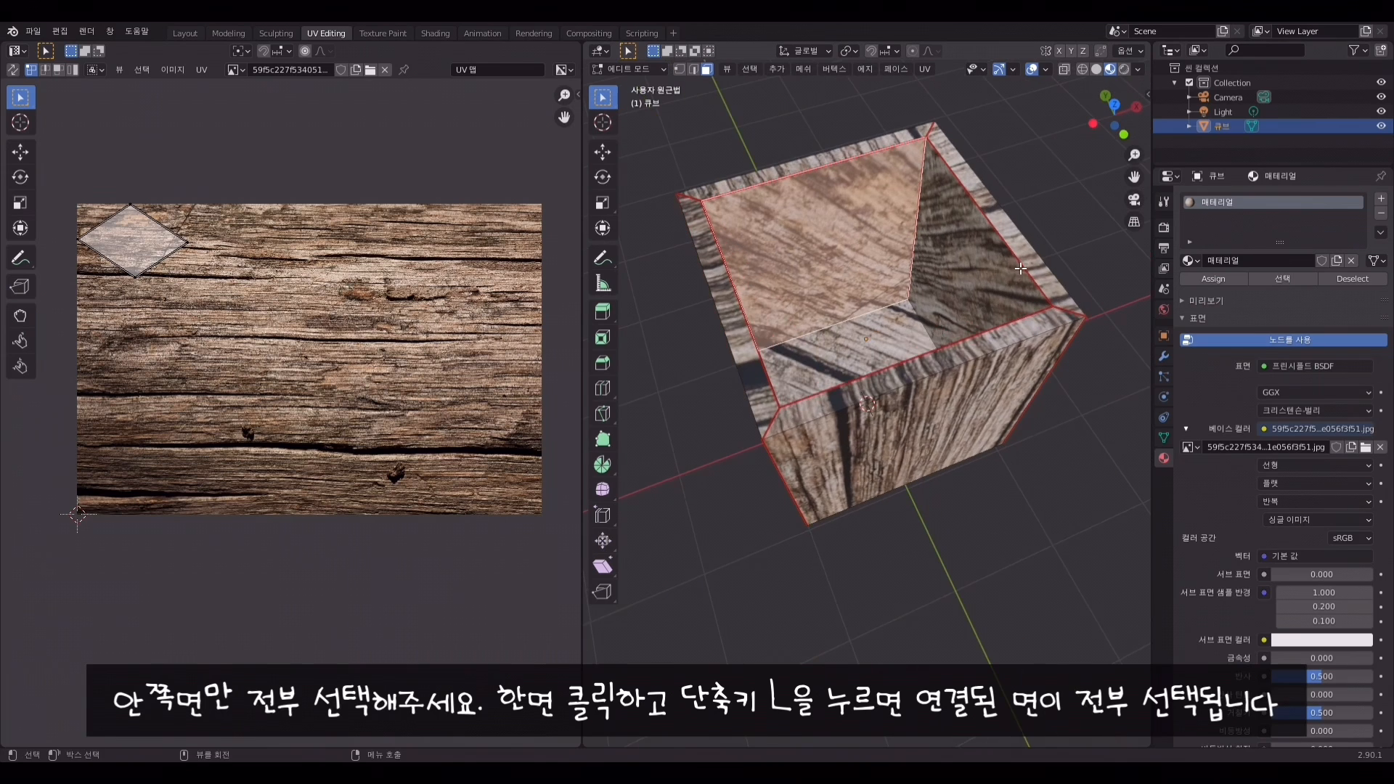
middle_click_drag(950, 412, 829, 398)
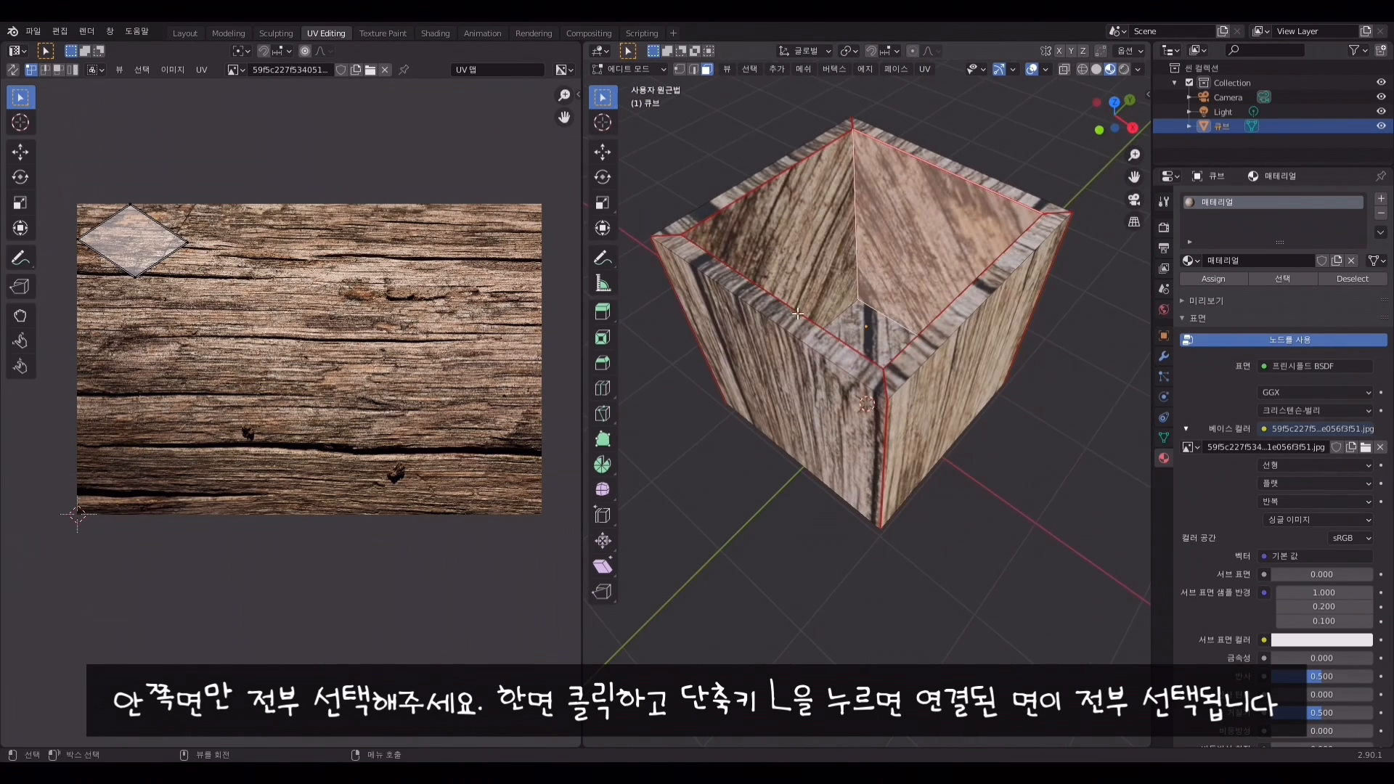
left_click(816, 264)
left_click(890, 256, "shift")
left_click(821, 274)
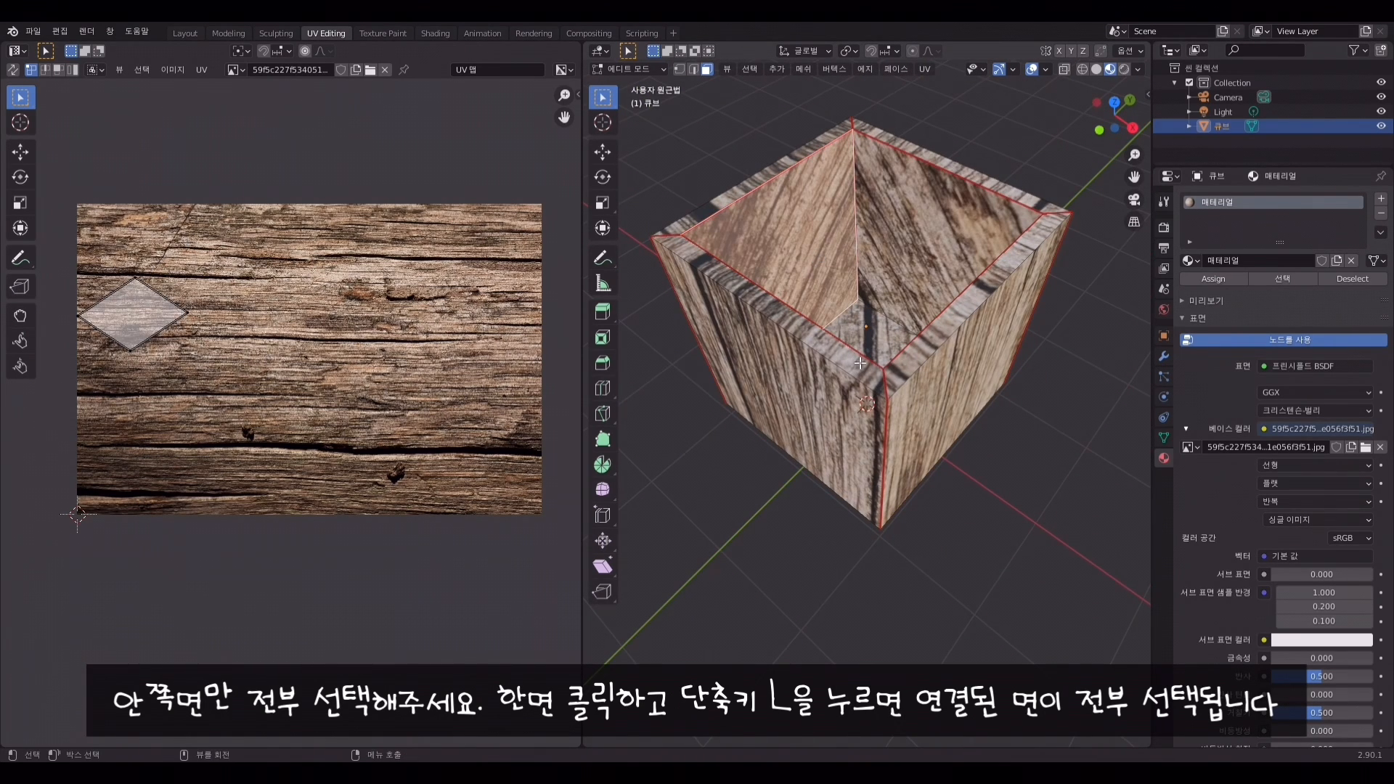
key("l")
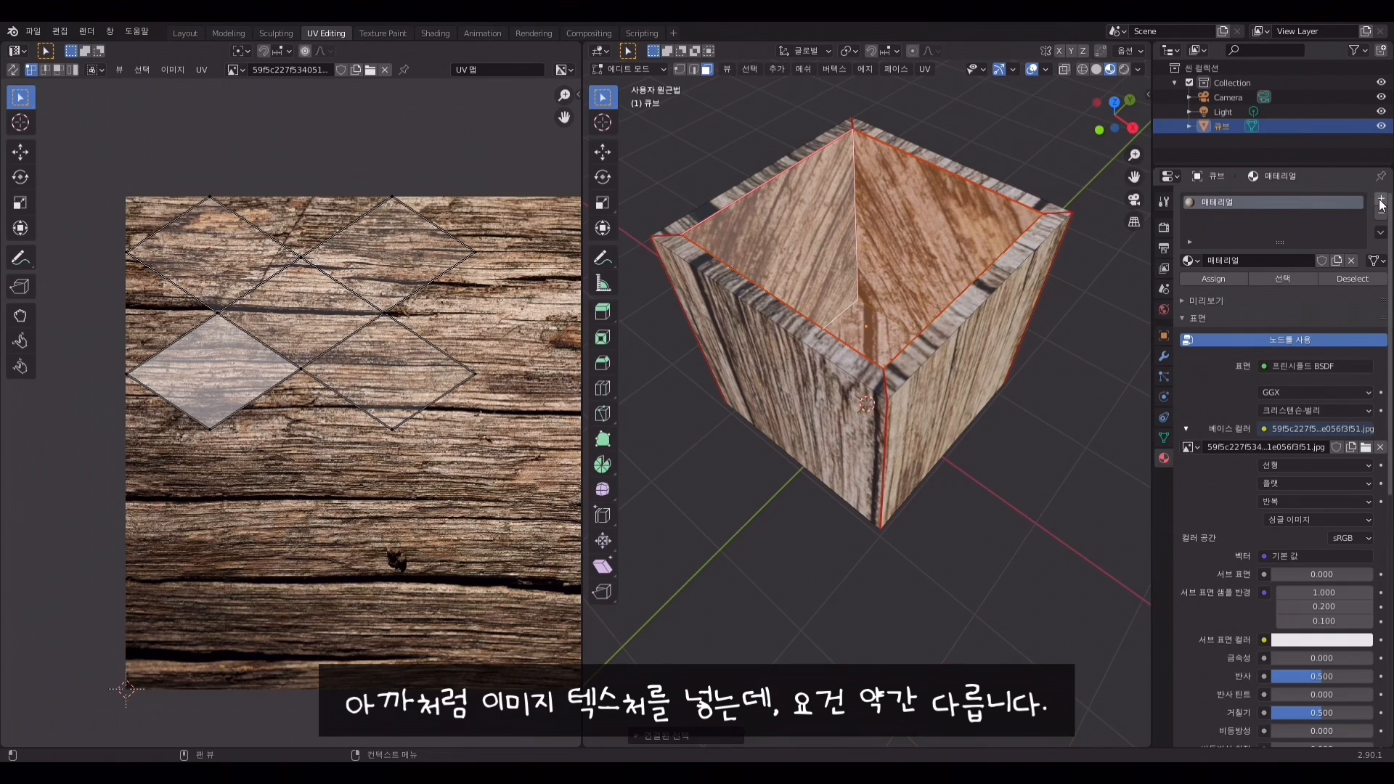
Add a second material for the inner faces and use the rusty metal image texture as its base color
left_click(1381, 205)
left_click(1301, 291)
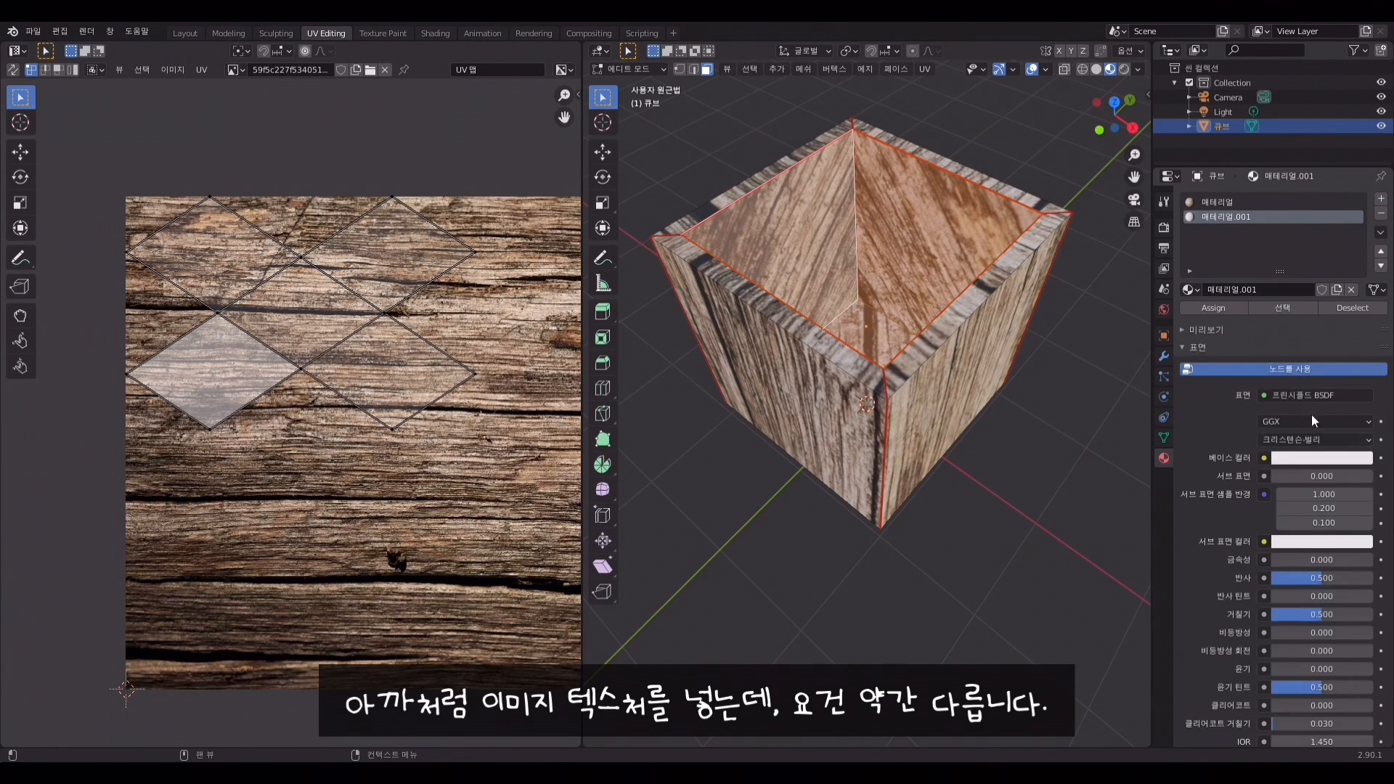
left_click(1264, 458)
left_click(1014, 557)
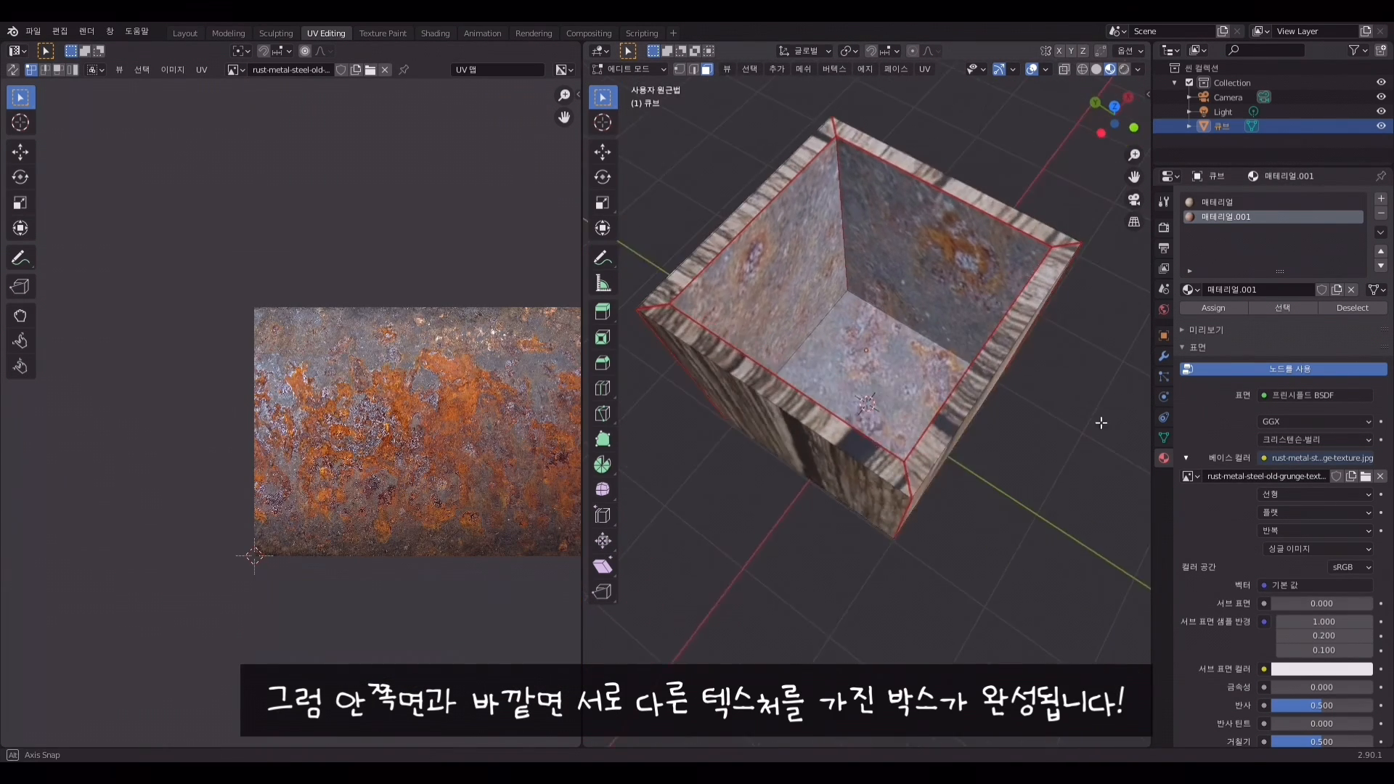
Select all the rust-textured inner faces of the box, starting from one inner wall
middle_click_drag(1002, 472, 603, 439)
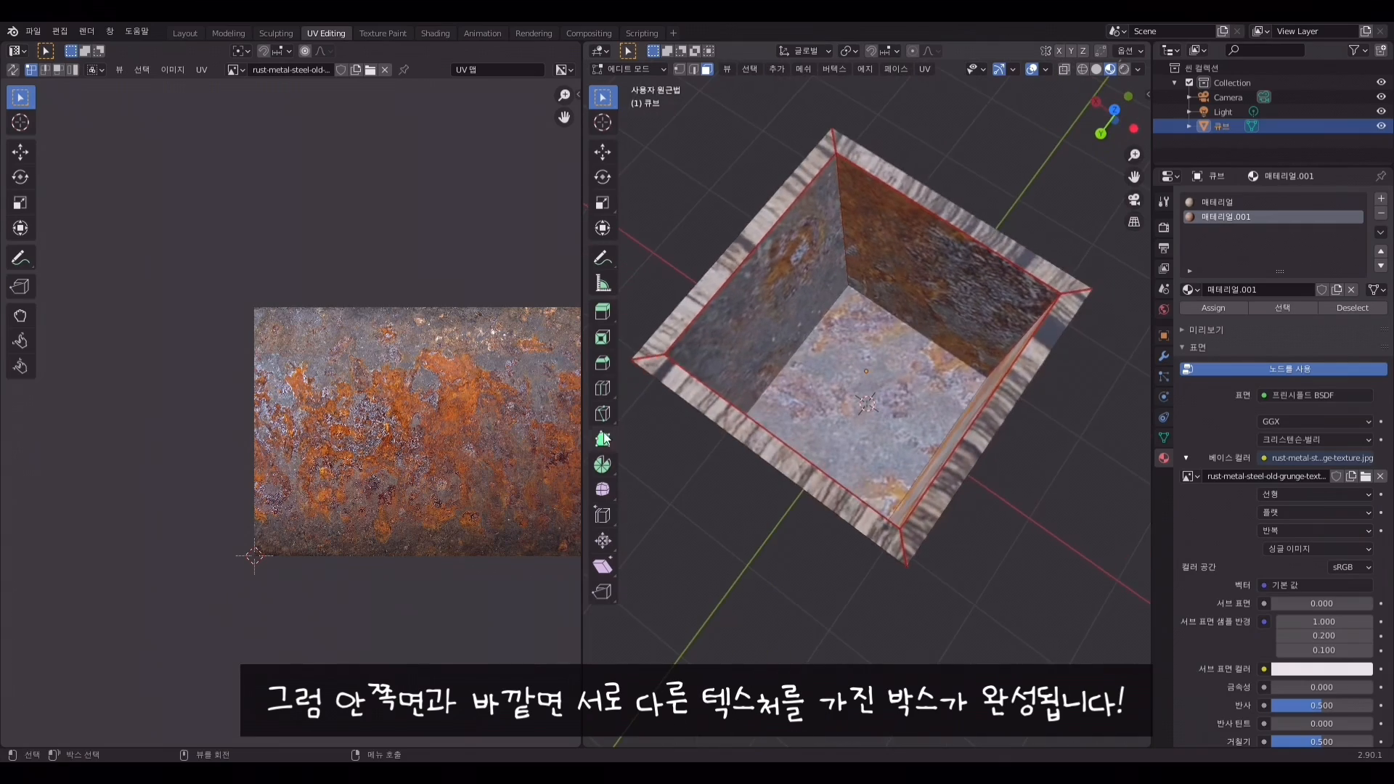
scroll(806, 341, "up", 3)
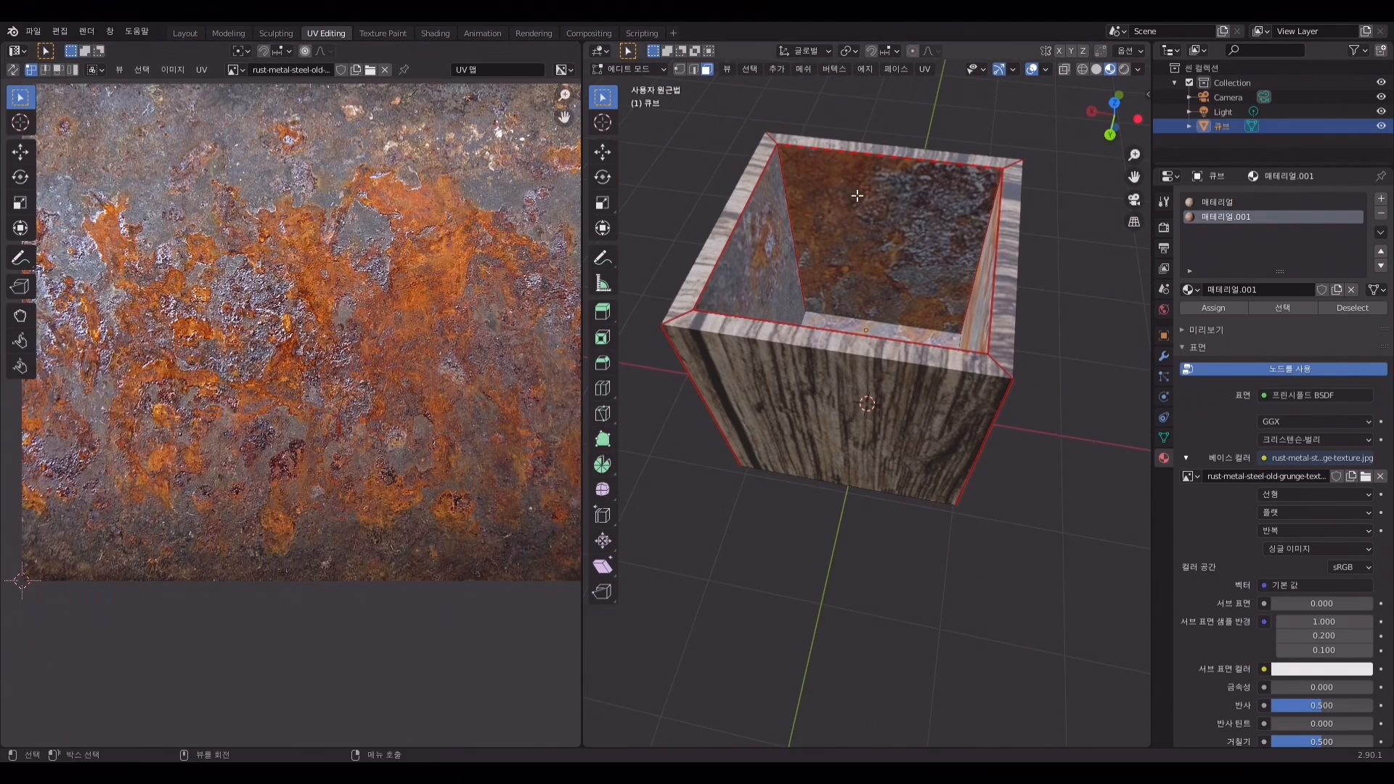
scroll(934, 220, "up", 4)
middle_click_drag(936, 217, 918, 287, "shift")
scroll(225, 407, "down", 3)
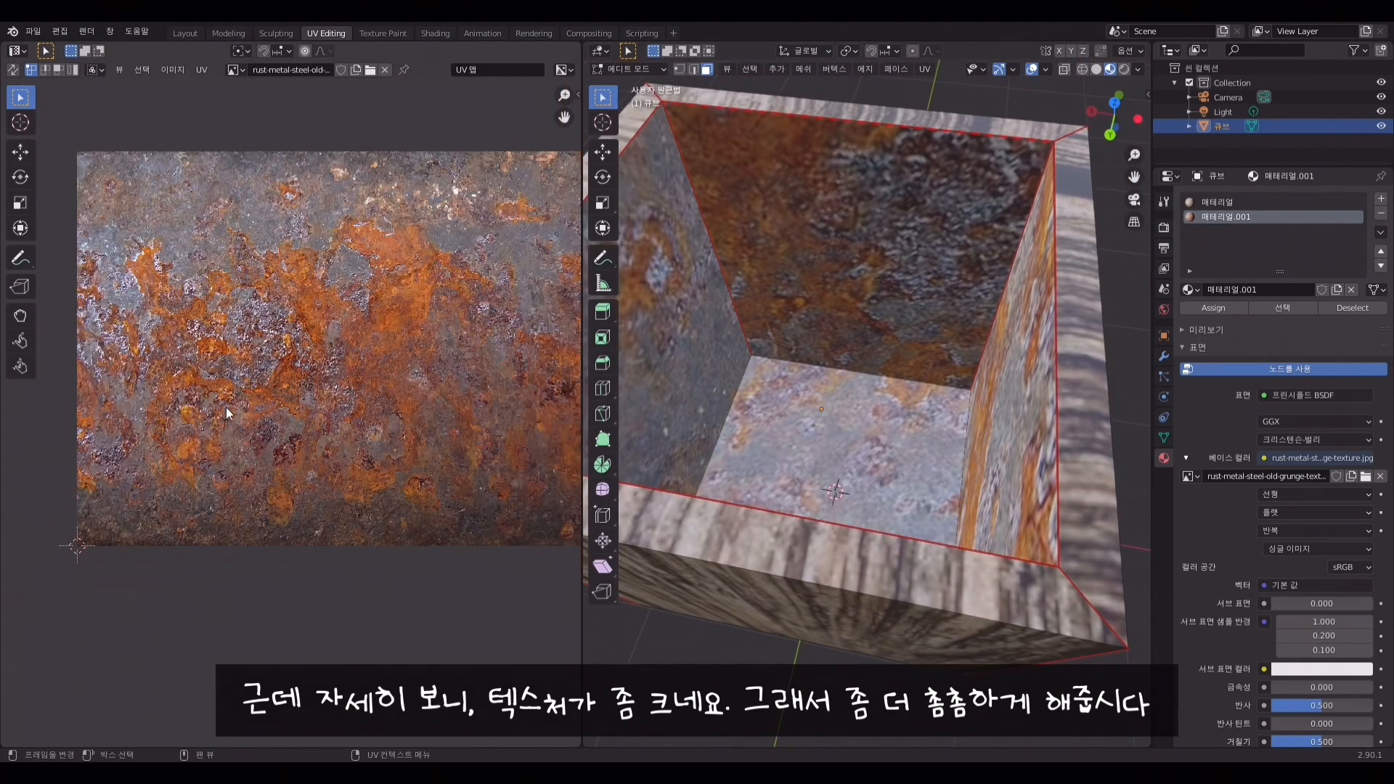
left_click(846, 287)
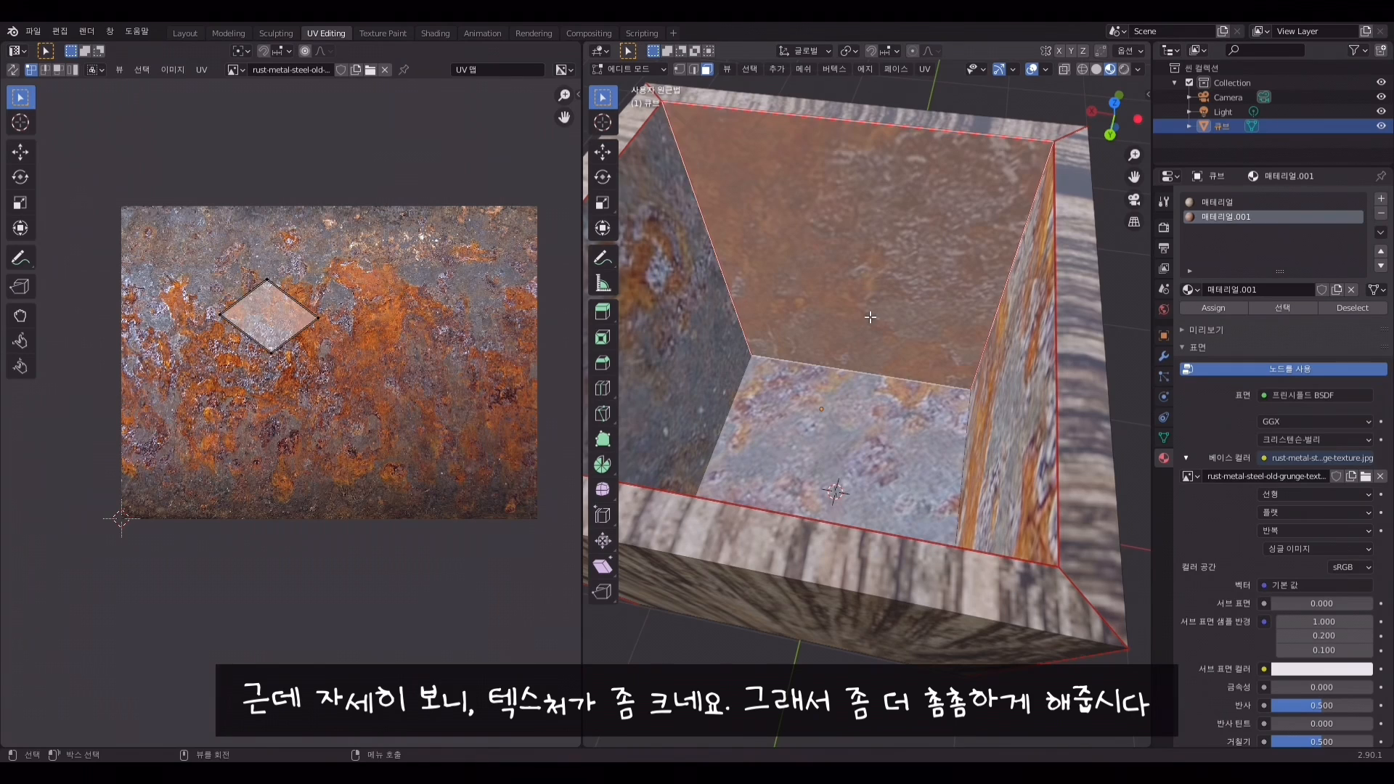
key("l")
Try scaling the inner-face UV island up about three times for a denser rust texture, and undo the scaling
key("s")
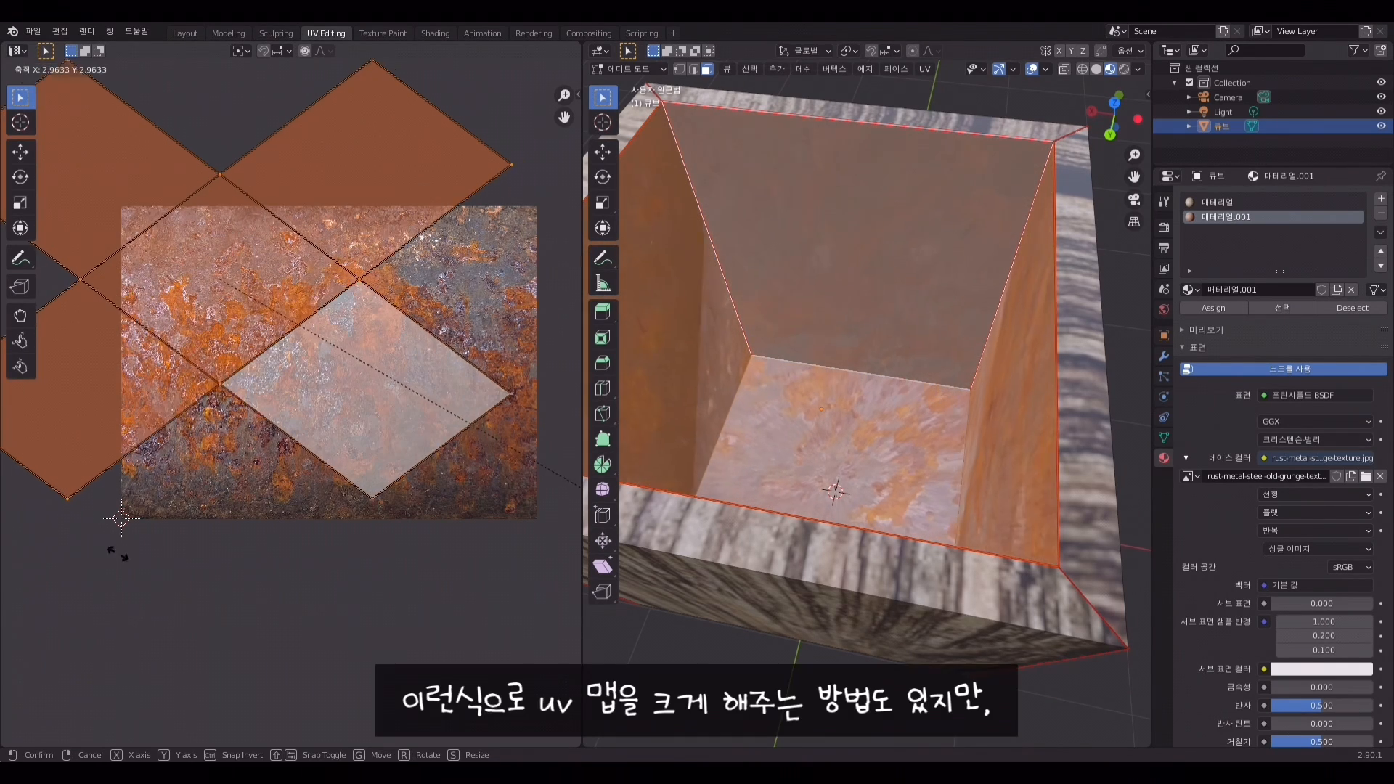
left_click(796, 469)
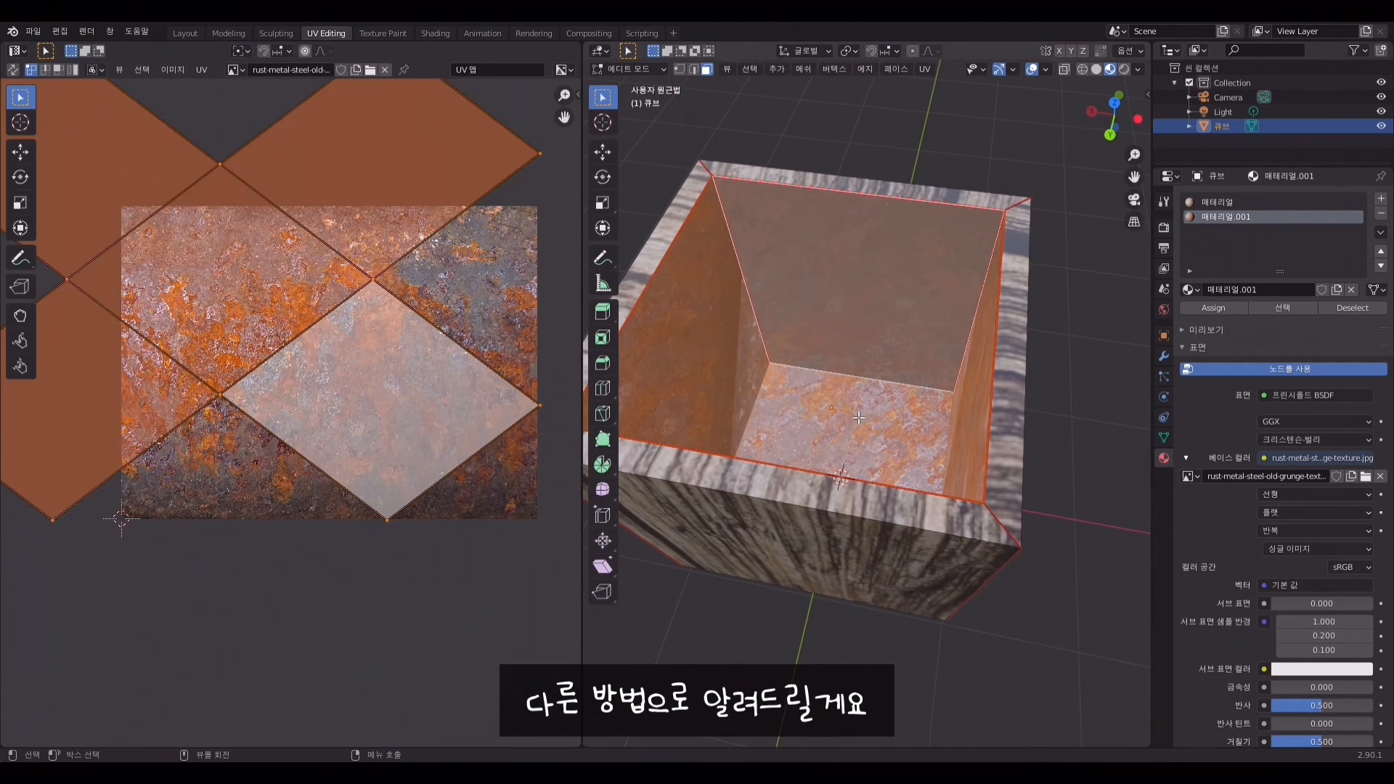
key("ctrl+z")
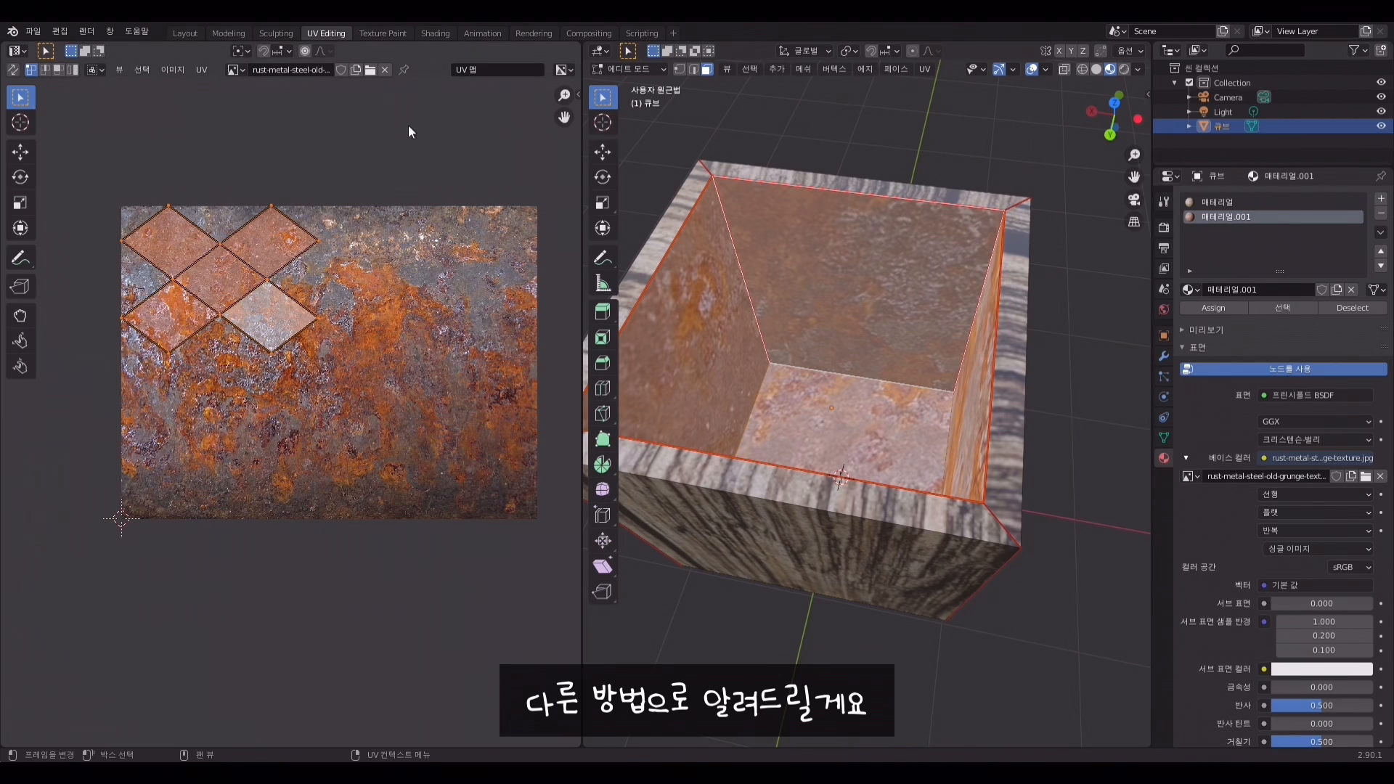
In the Shading workspace, add Texture Coordinate and Mapping nodes to the rust material and link UV through Mapping to the image texture's vector
left_click(435, 33)
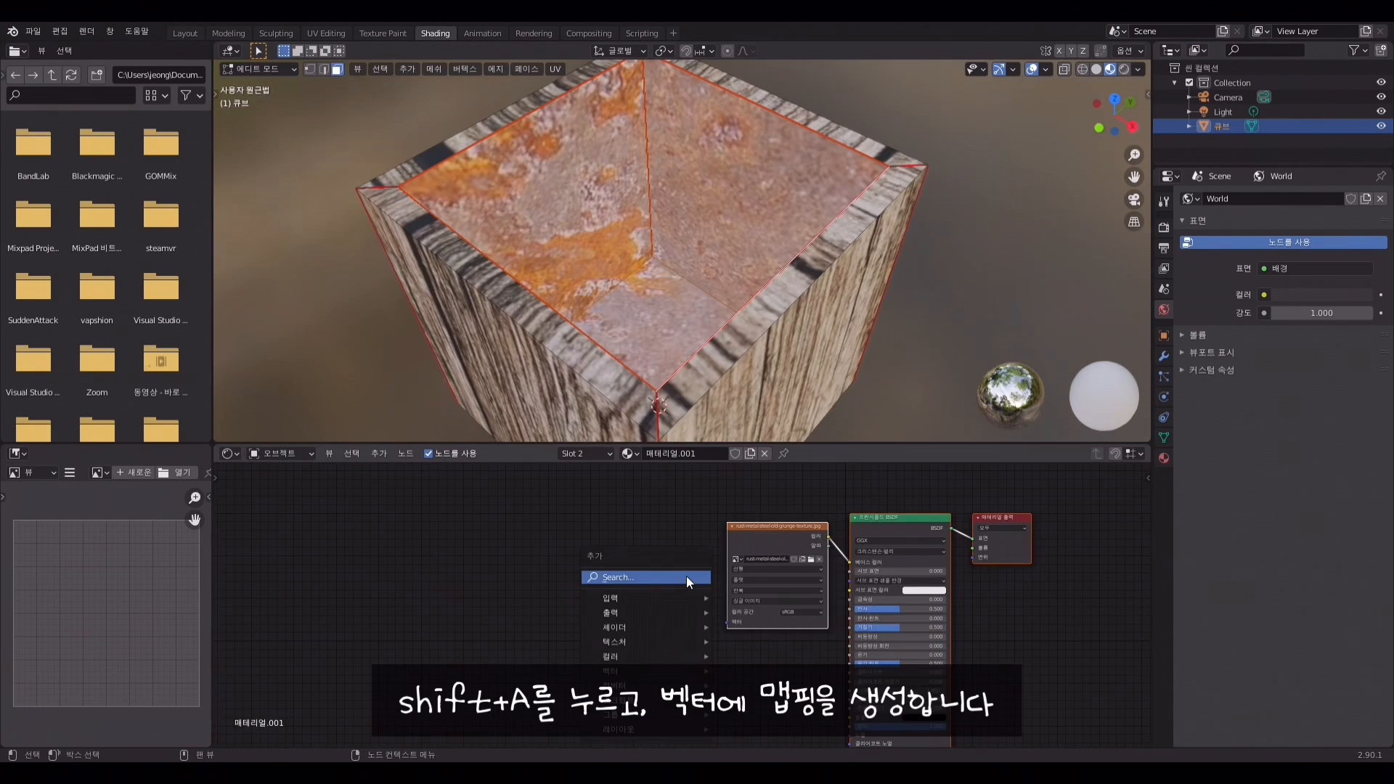
left_click(686, 576)
key("Escape")
key("shift+a")
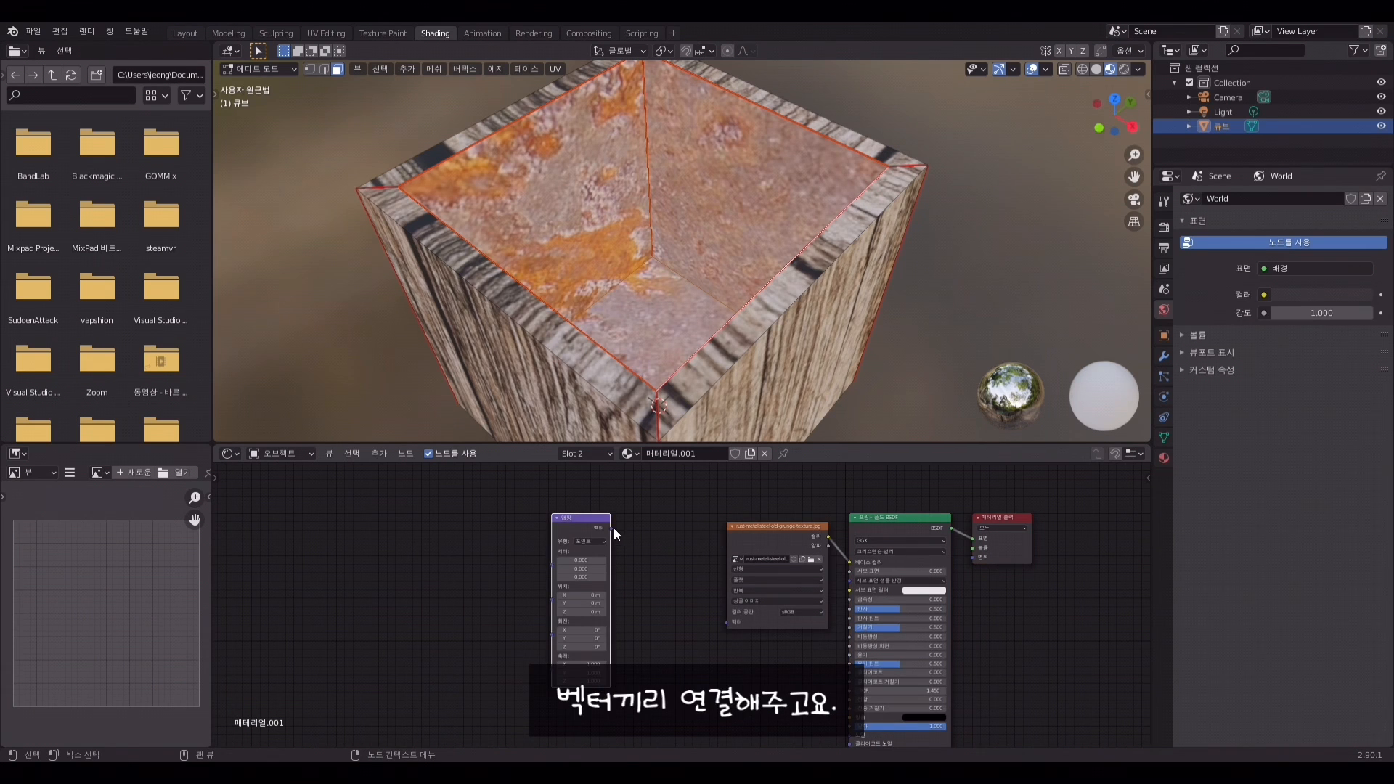
left_click_drag(611, 527, 726, 623)
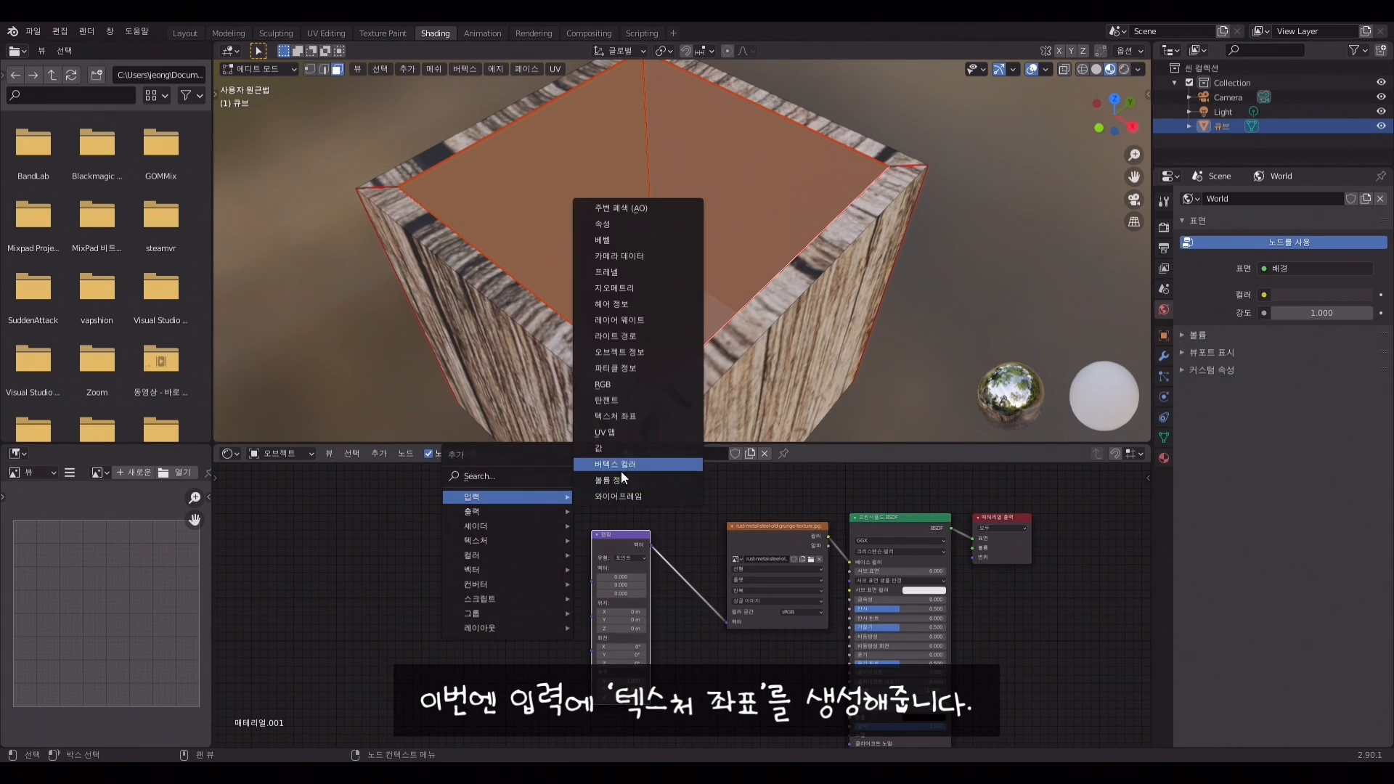
left_click_drag(521, 563, 590, 584)
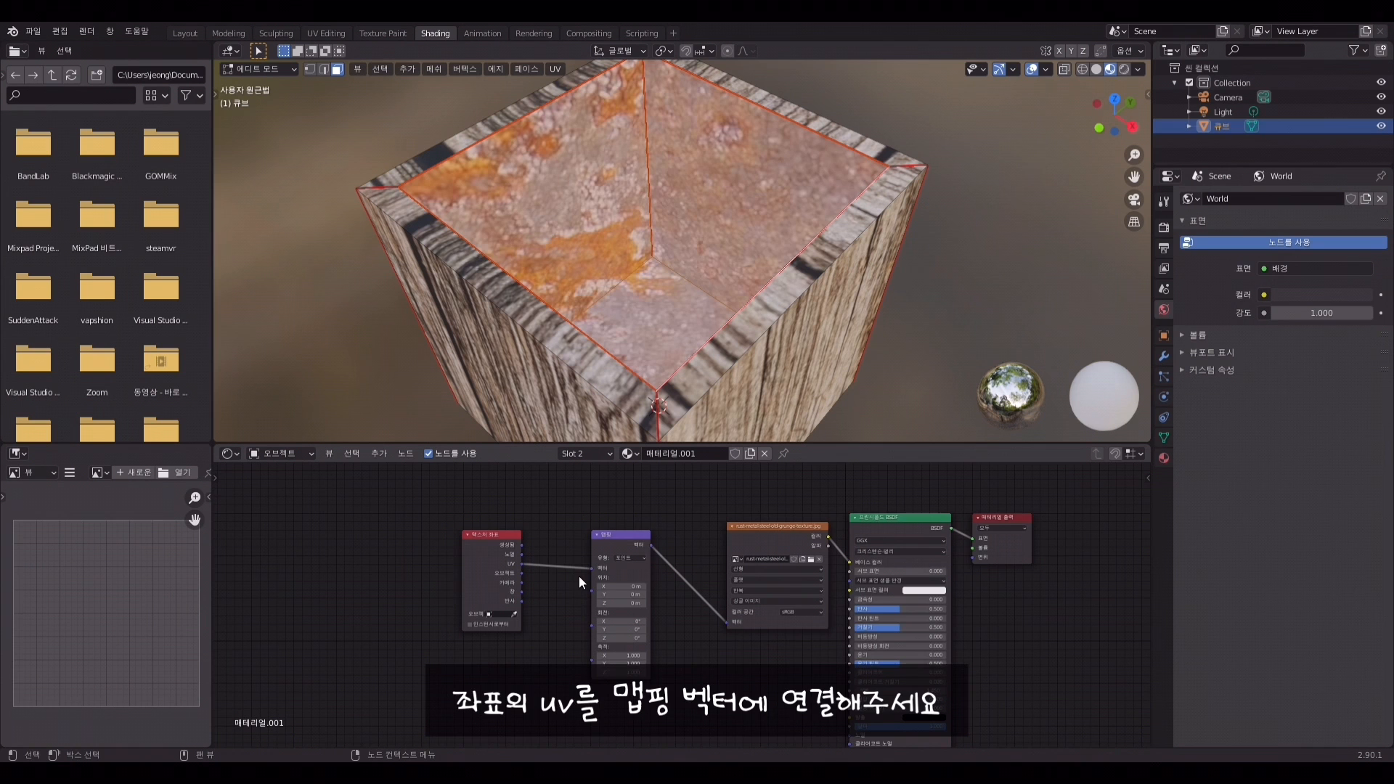
Set the Mapping node's scale to X -2.4, Y 2, Z -0.6 and its rotation to X 30.4°, Y 10.2°, Z 9.7°
scroll(578, 576, "up", 3)
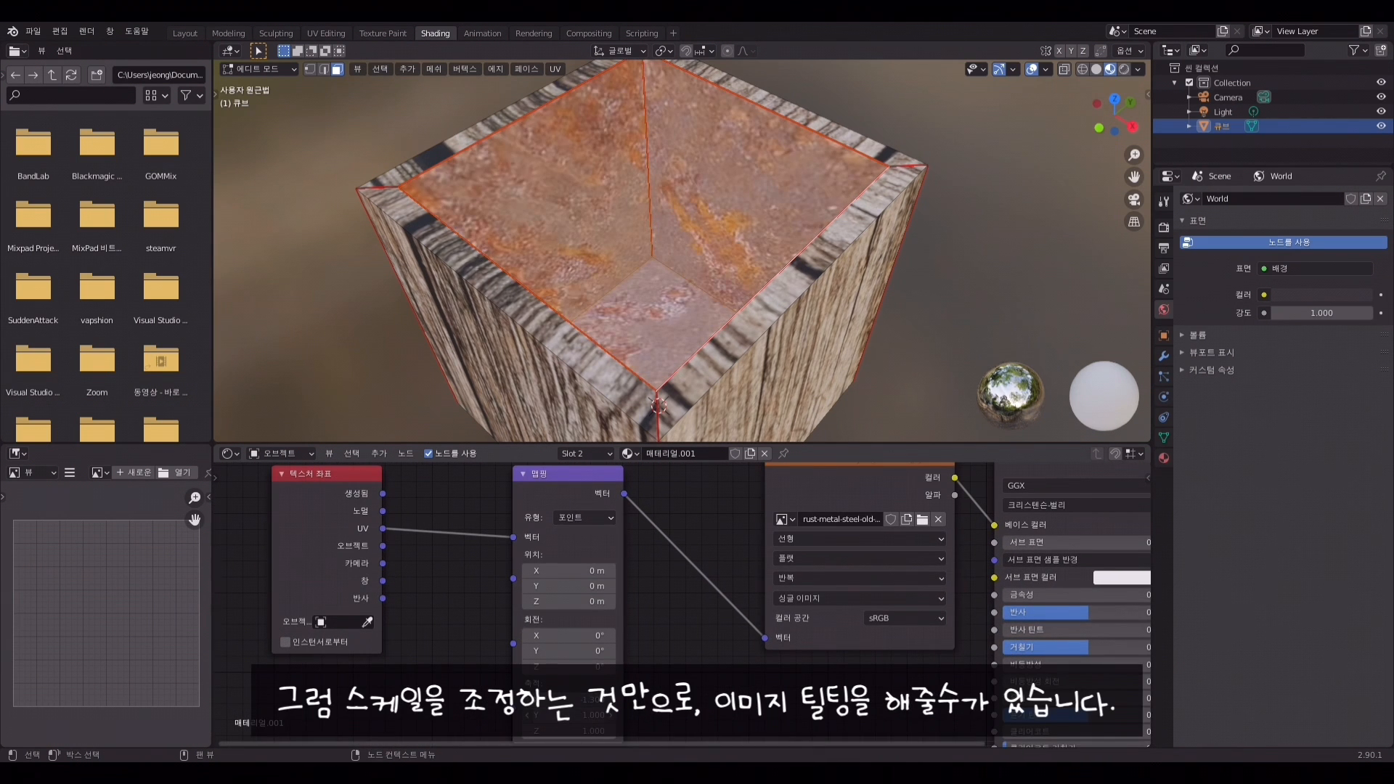
mouse_move(568, 715)
left_mouse_down()
mouse_move(603, 715)
mouse_move(586, 715)
left_mouse_up()
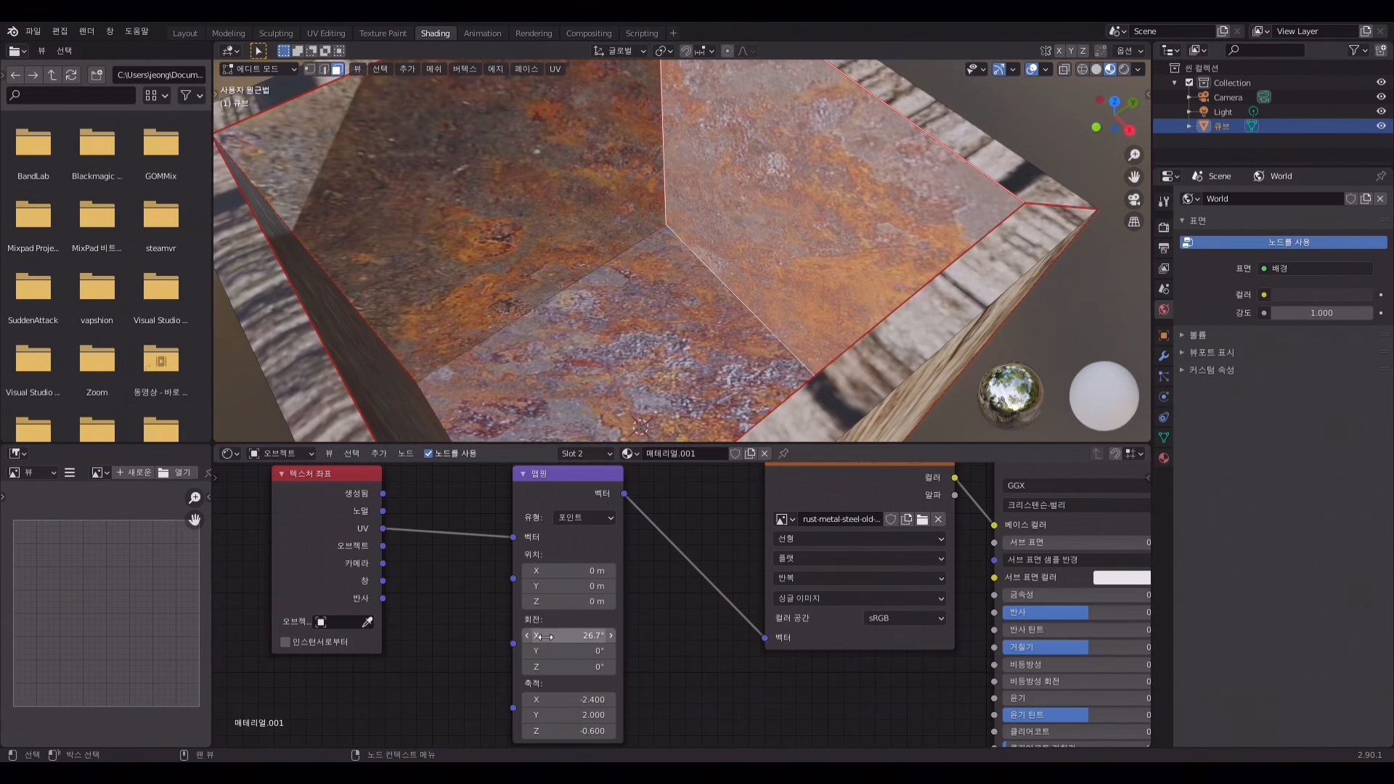
left_click_drag(573, 635, 589, 666)
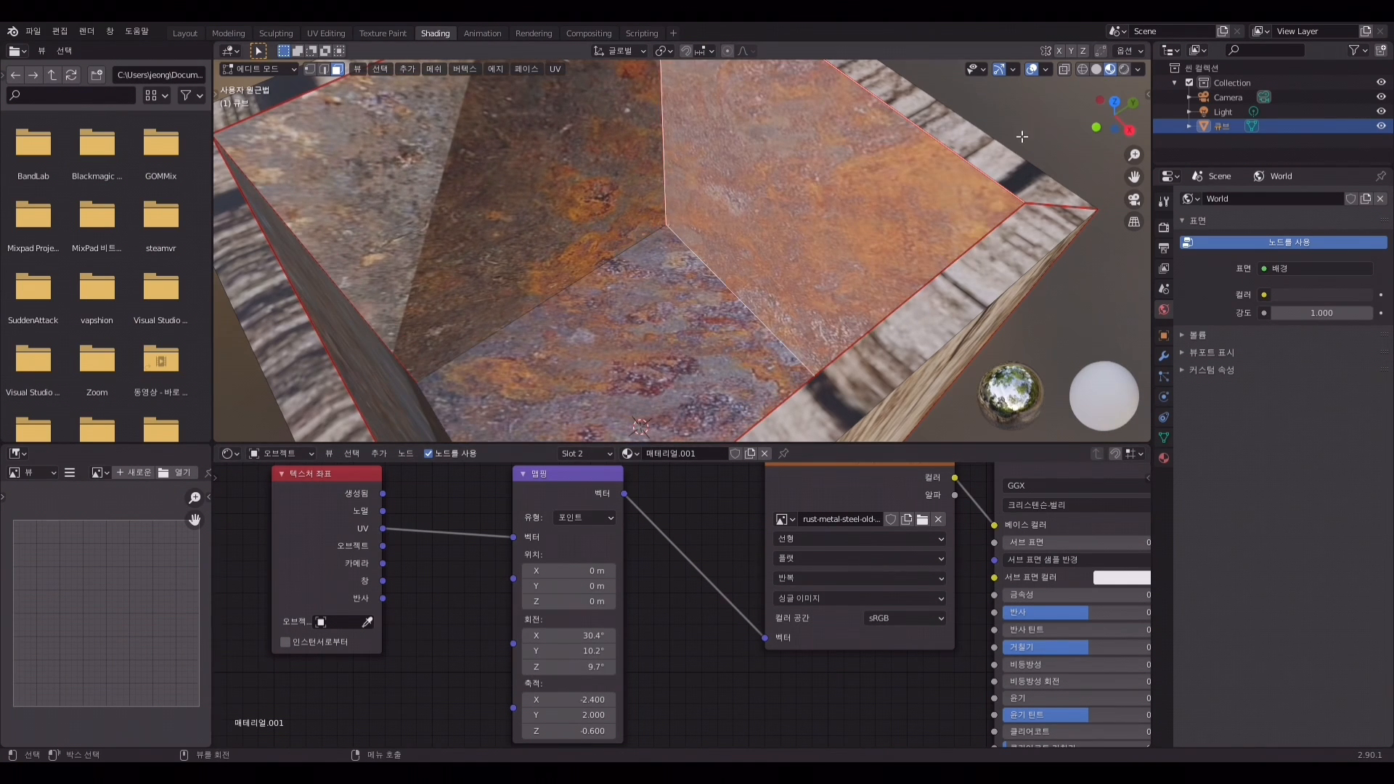
Return to the Layout workspace, leave Edit Mode and display the box with rendered viewport shading
scroll(1021, 137, "down", 6)
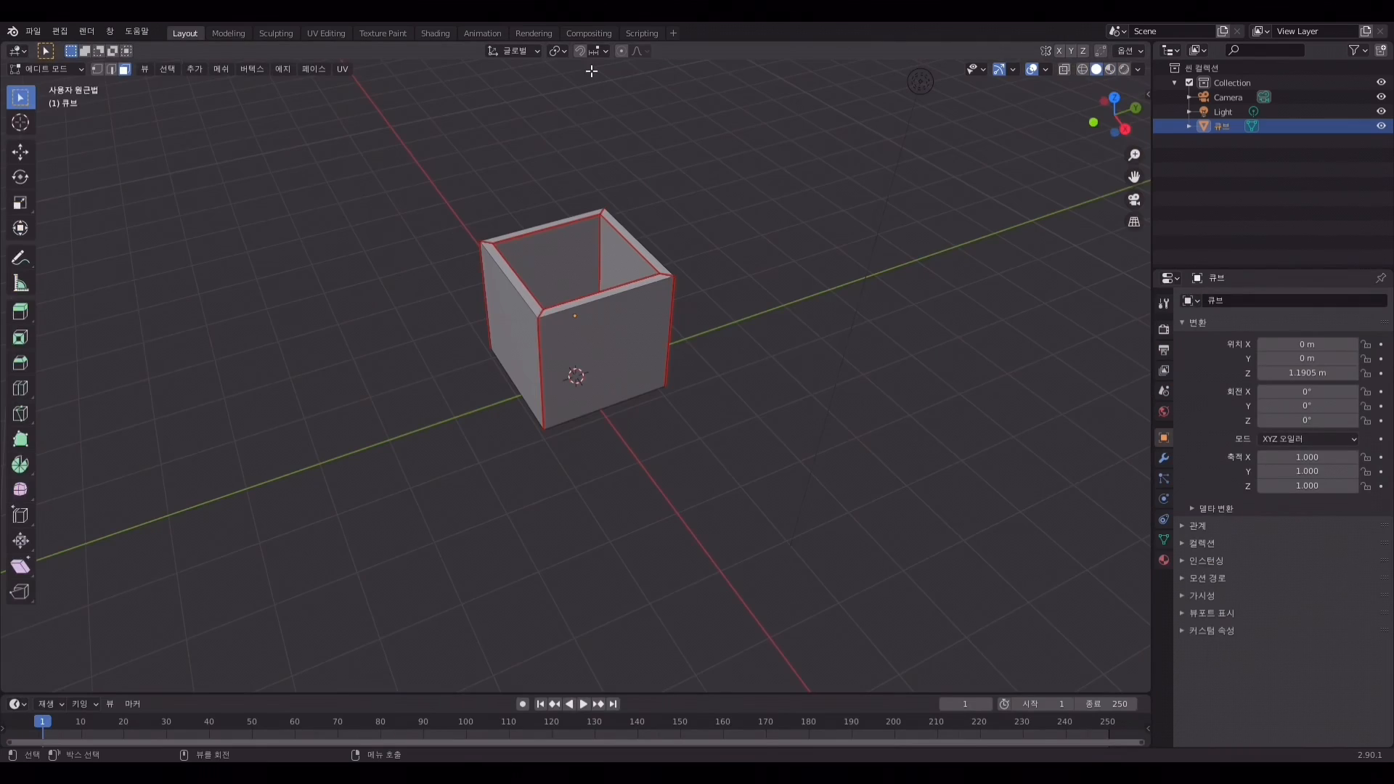
left_click(1123, 71)
key("Tab")
middle_click_drag(655, 414, 707, 447)
scroll(682, 417, "up", 5)
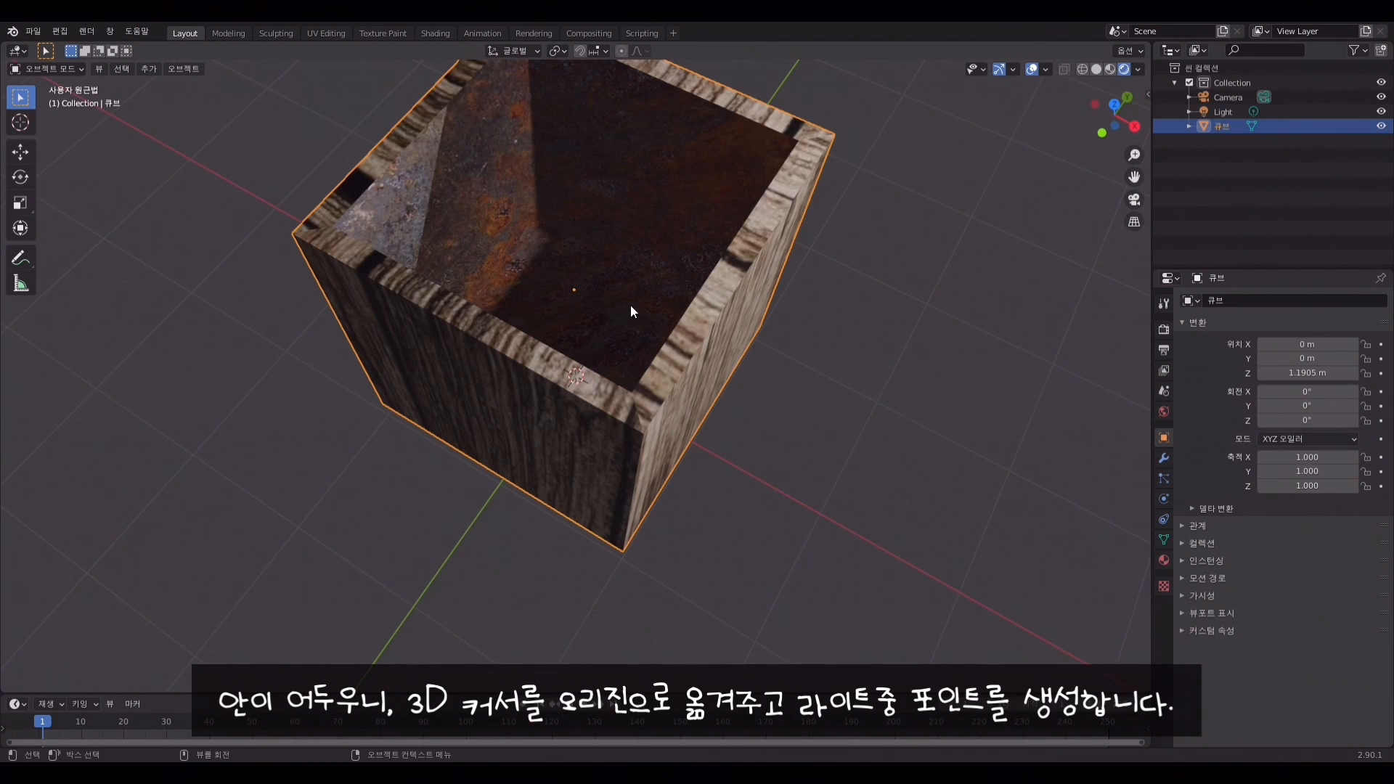
Snap the 3D cursor to the box's origin and add a point light there to brighten the interior
key("shift+s")
left_click(708, 366)
key("shift+a")
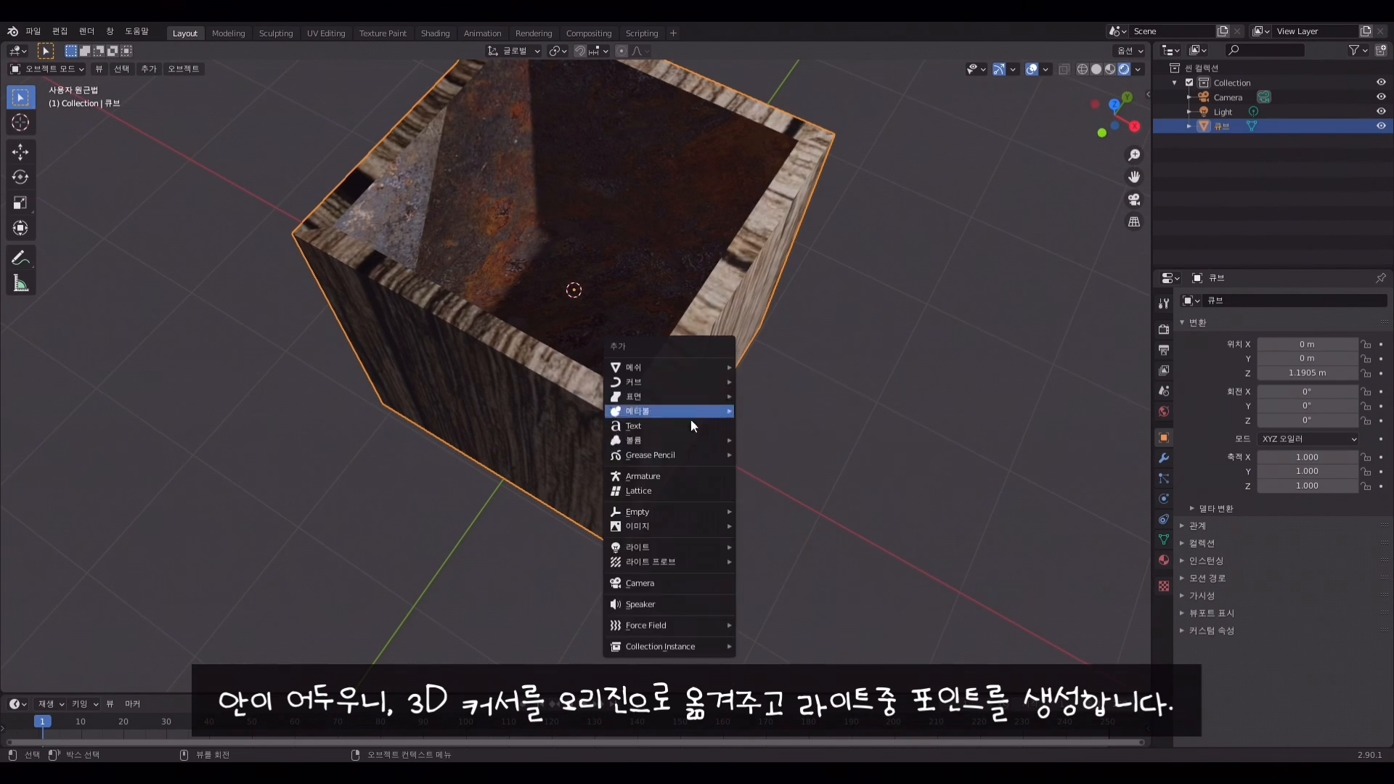
mouse_move(686, 547)
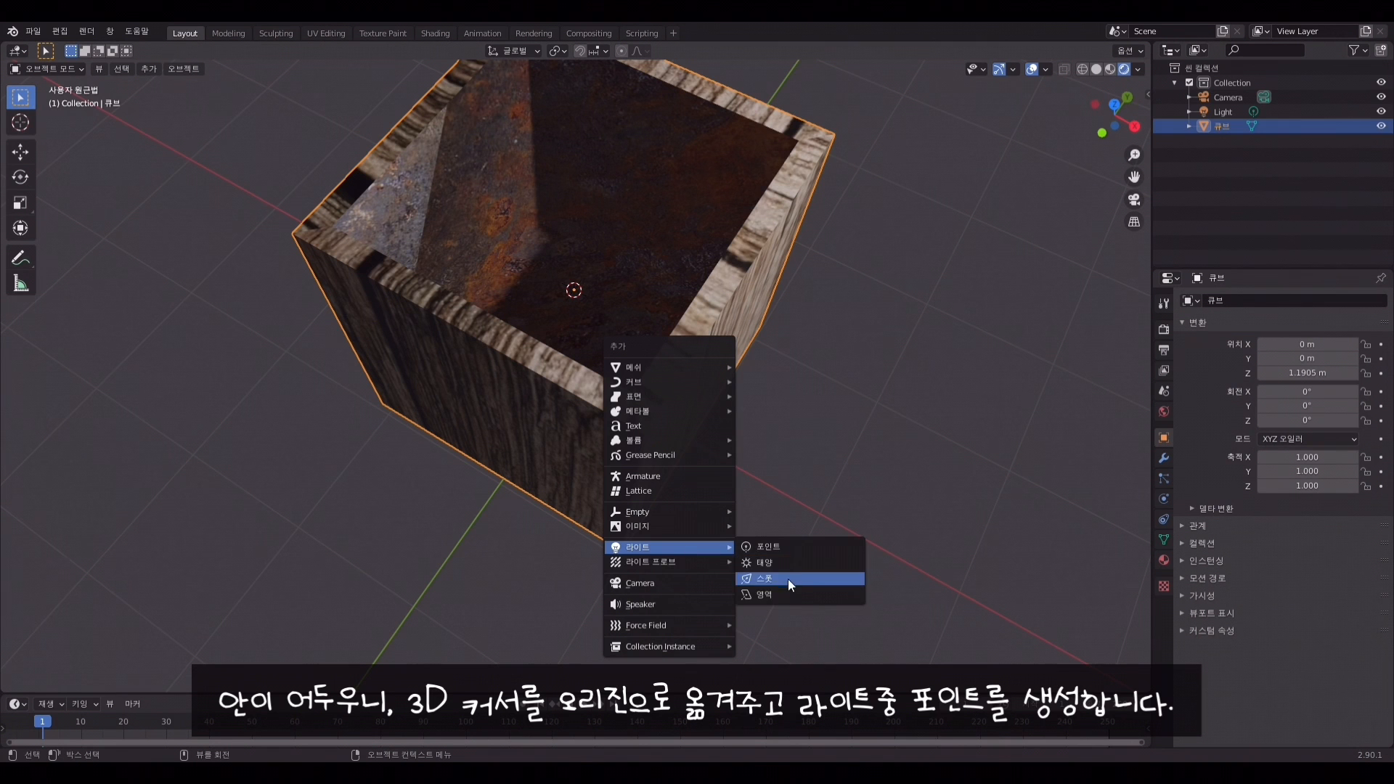
left_click(787, 547)
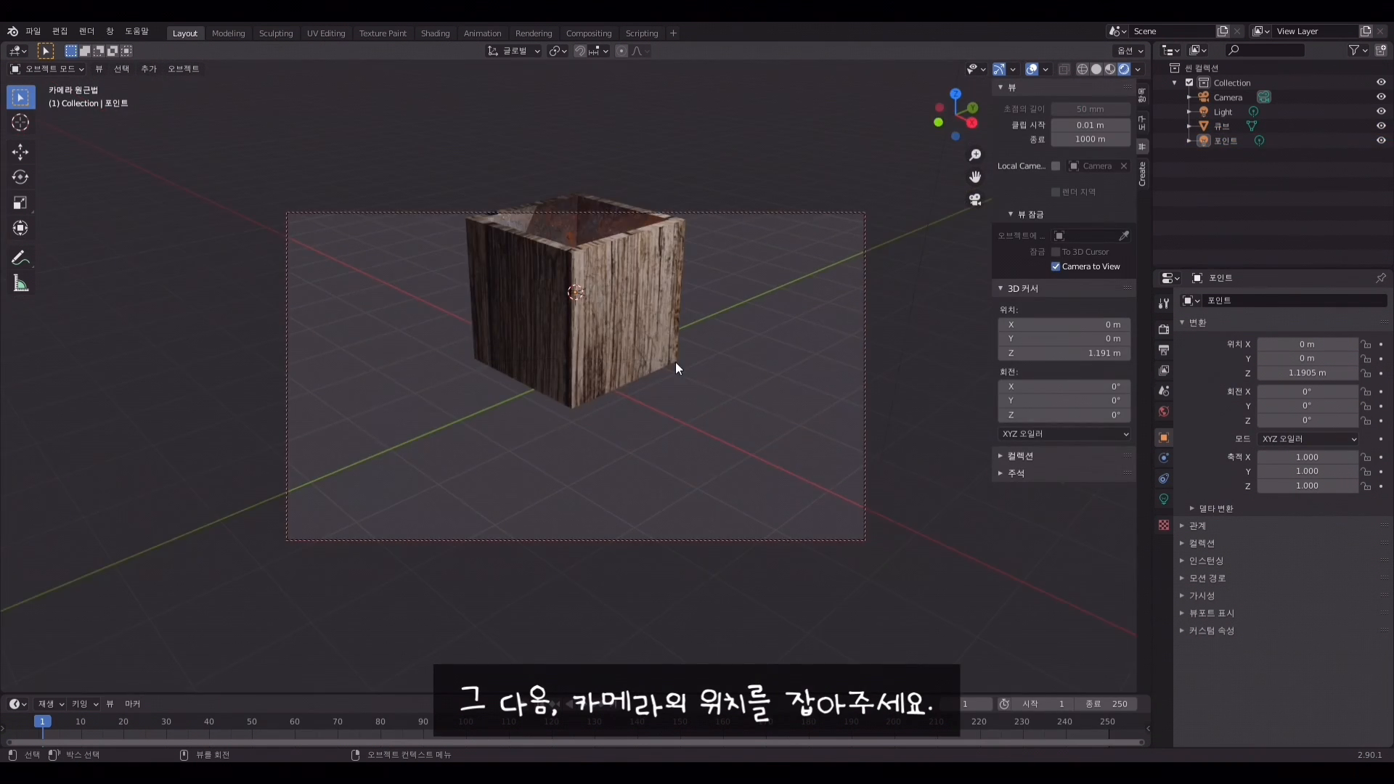
Position the camera to look down into the box with the camera locked to the view, and leave the camera view
middle_click_drag(675, 368, 614, 349)
key("KP_0")
middle_click_drag(614, 412, 634, 474)
left_click(625, 435)
key("Tab")
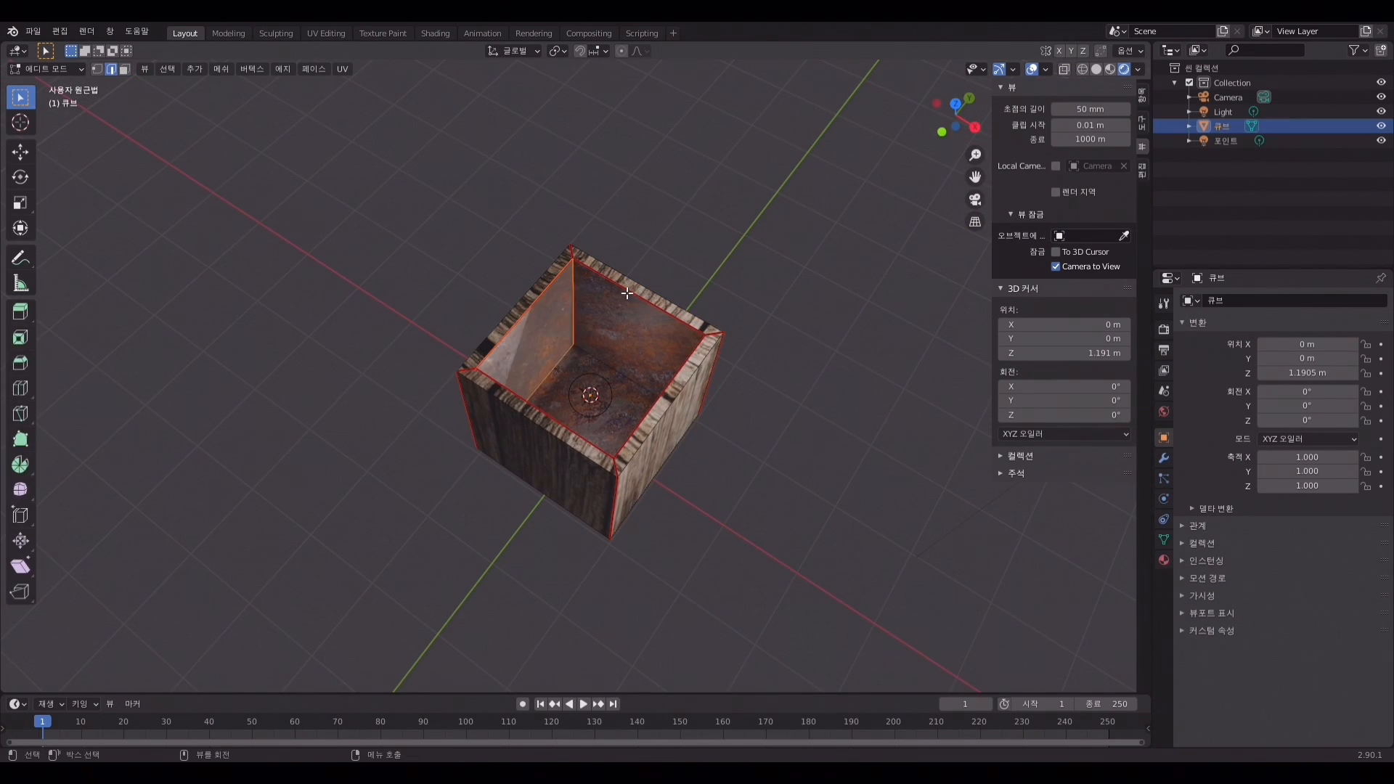
left_click(538, 298)
key("Tab")
Add a plane as the floor, scale it up well beyond the box and lower it about 1.17 m along Z
key("shift+a")
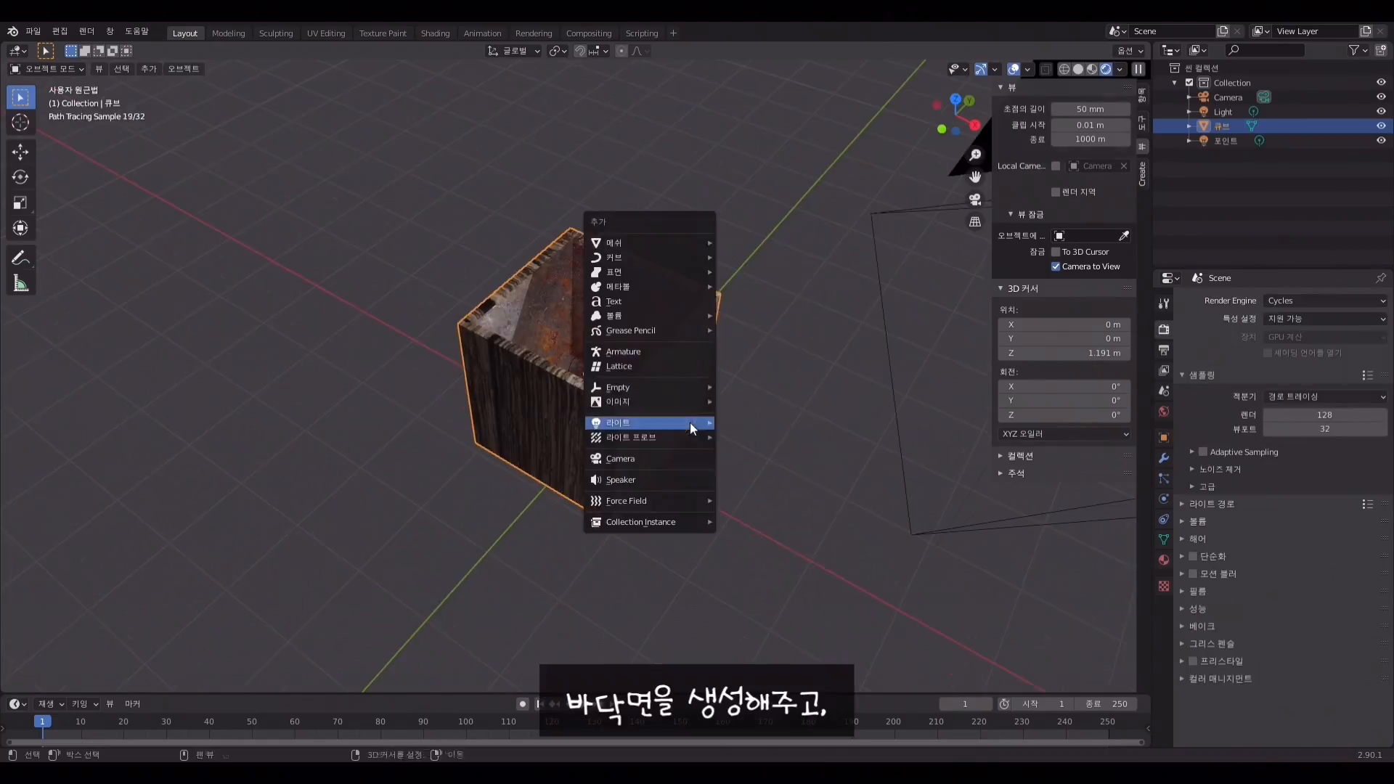
mouse_move(690, 421)
left_click(770, 246)
key("s")
left_click(367, 417)
key("g")
key("z")
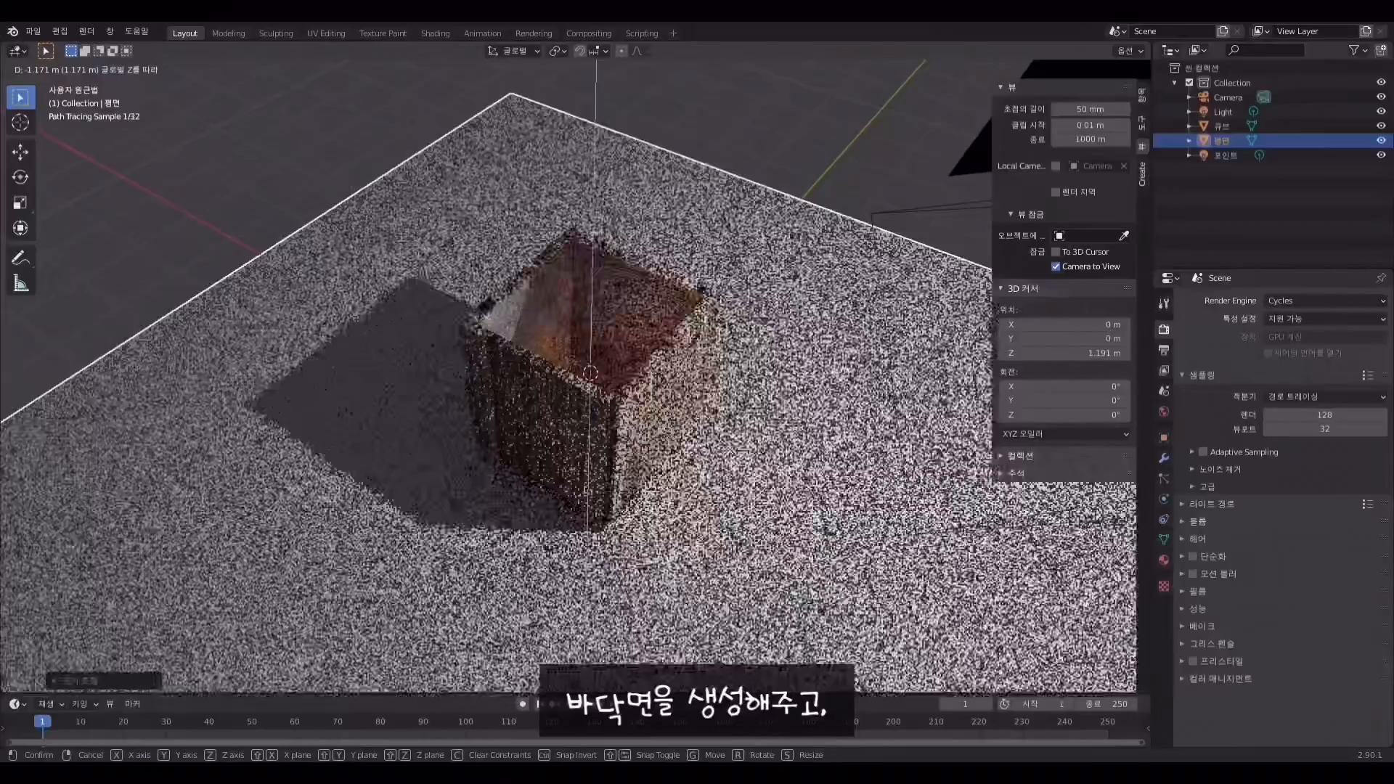
left_click(367, 567)
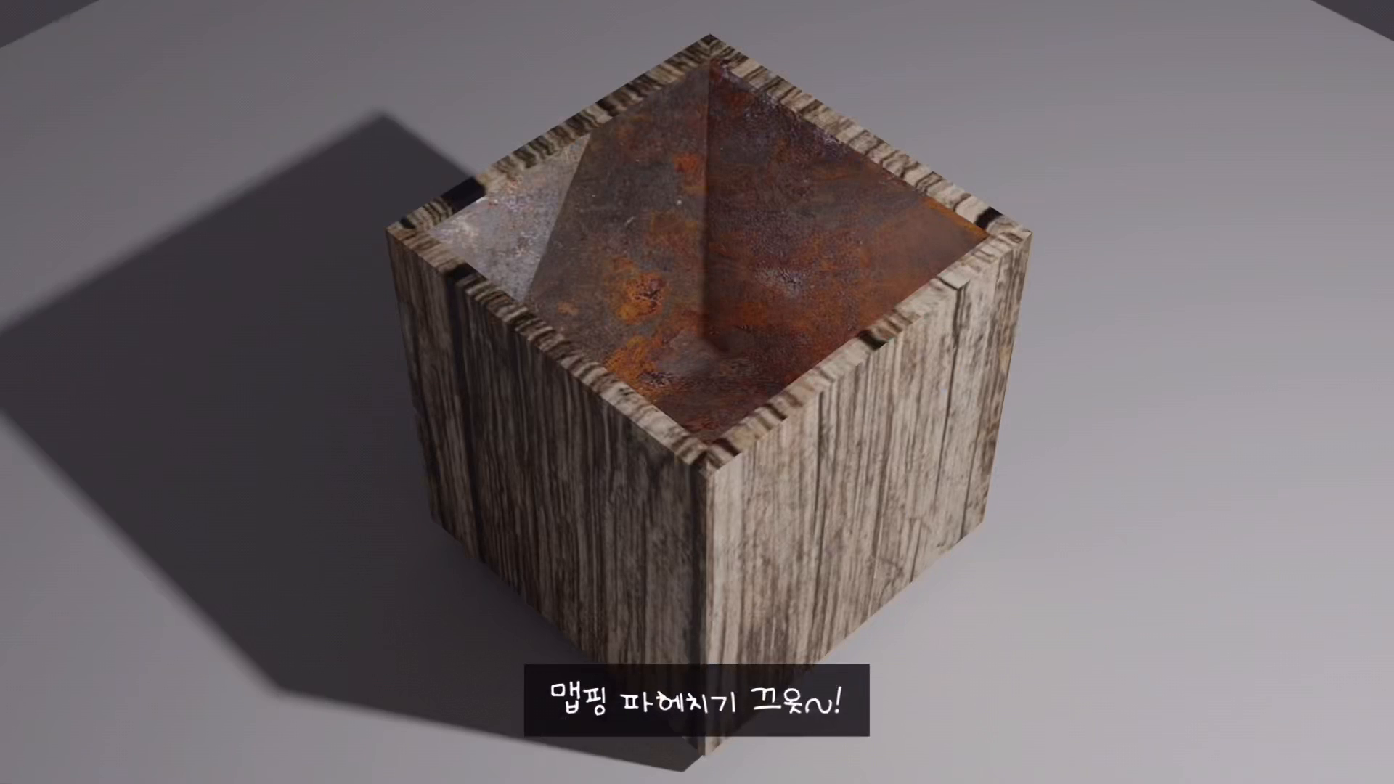